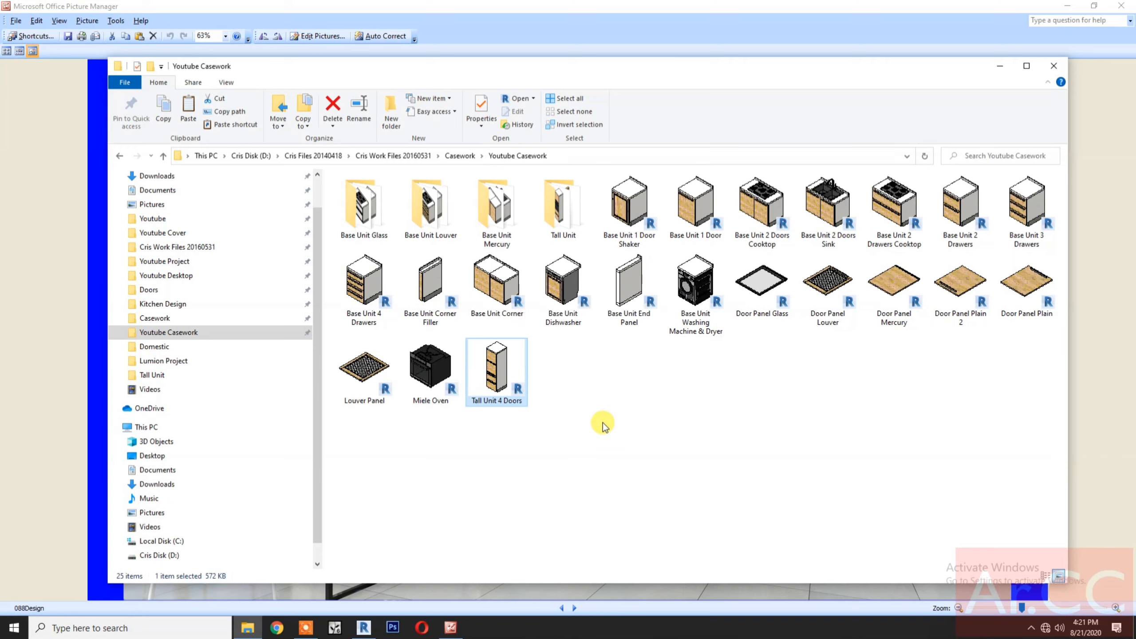
Step: Paste a copy of the Tall Unit 4 Doors file into the Youtube Casework folder and rename it "Tall Unit 3 Doors - Oven"
right_click(602, 422)
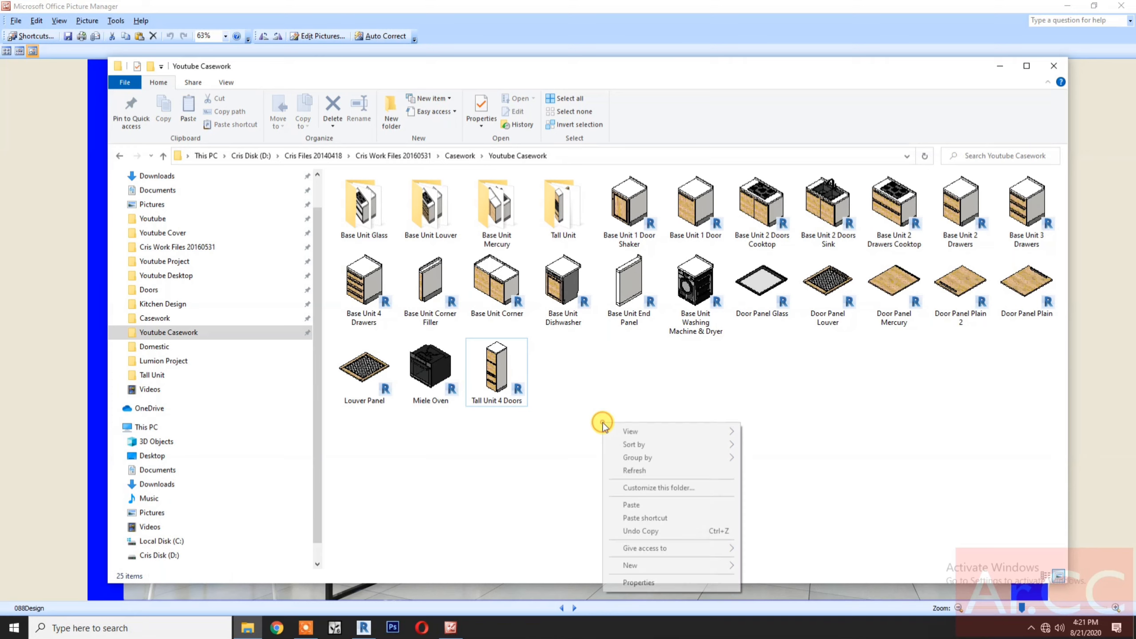
click(631, 505)
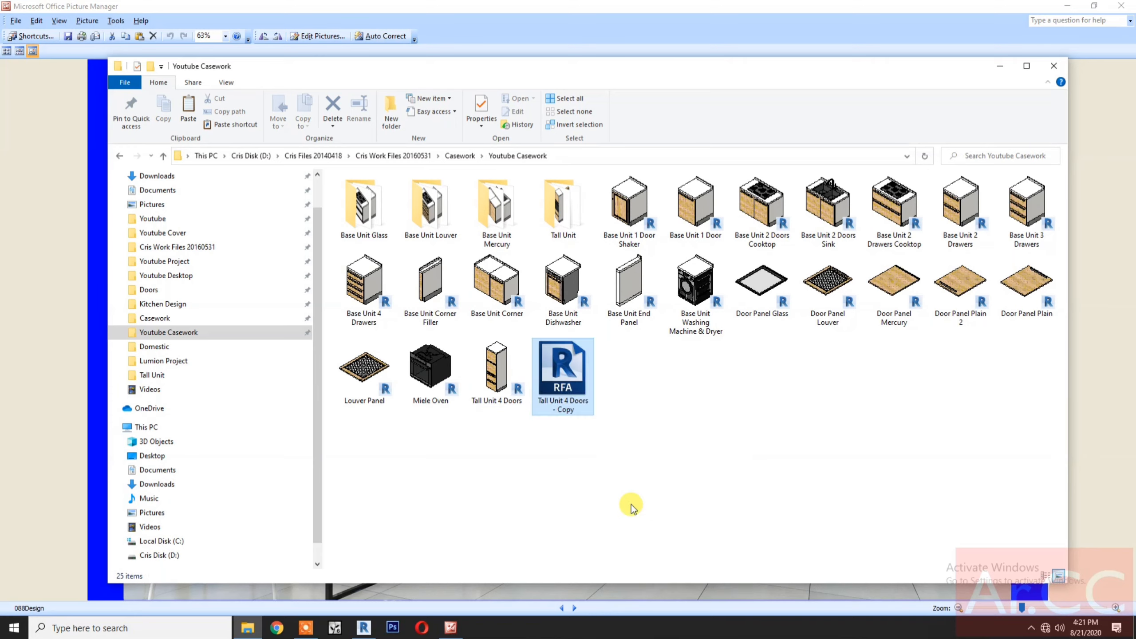
click(501, 407)
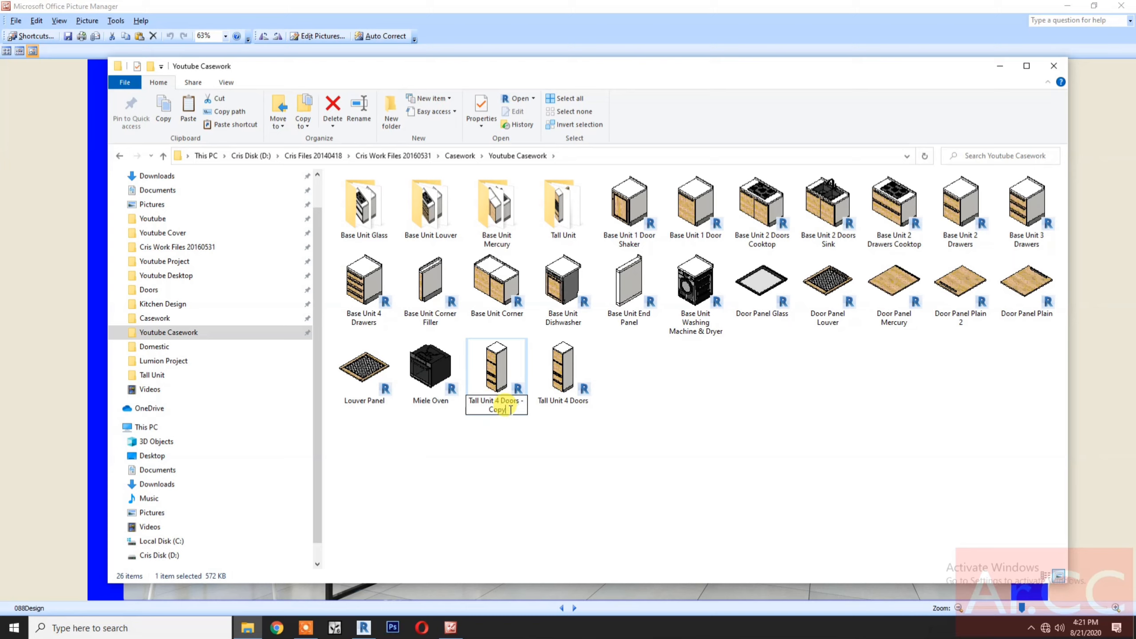
key(BackSpace)
key(BackSpace)
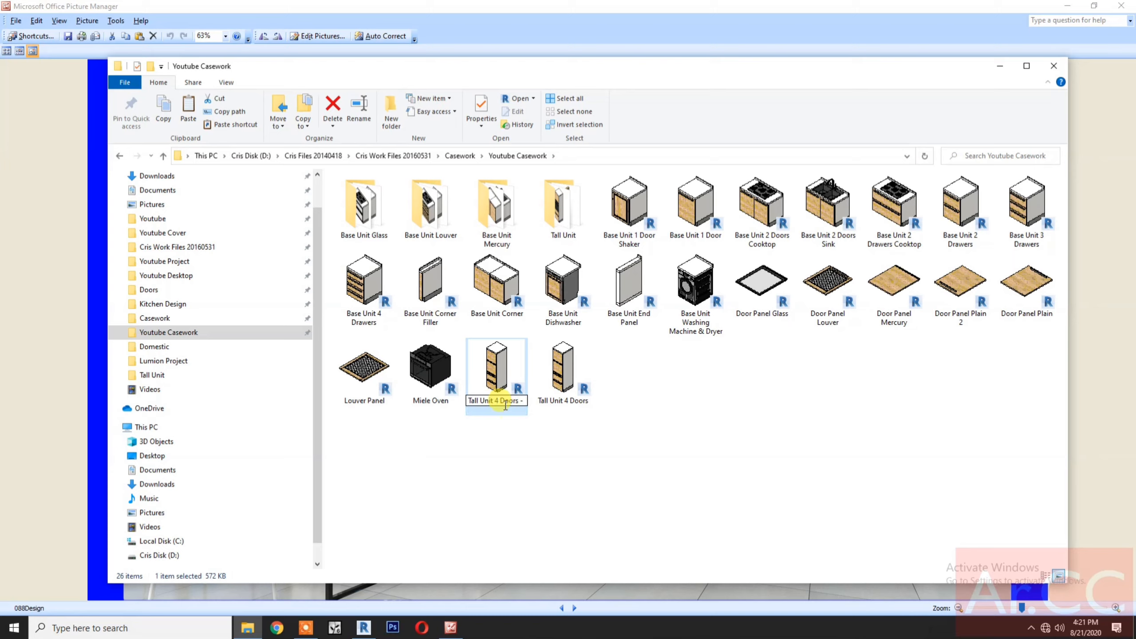
text(Oven)
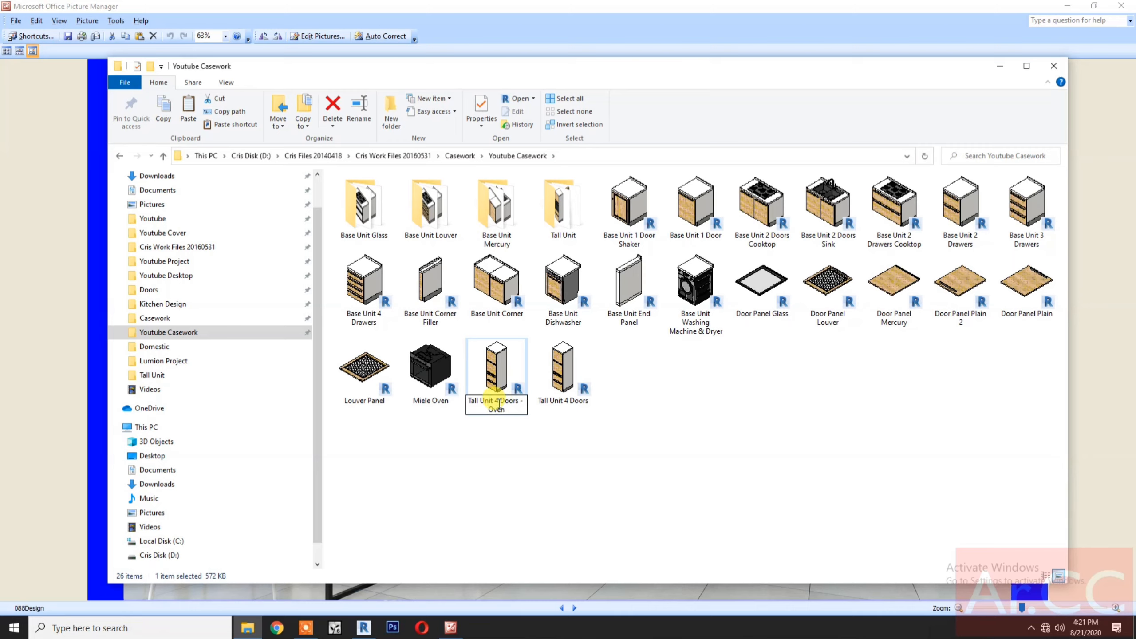
text(3)
click(530, 465)
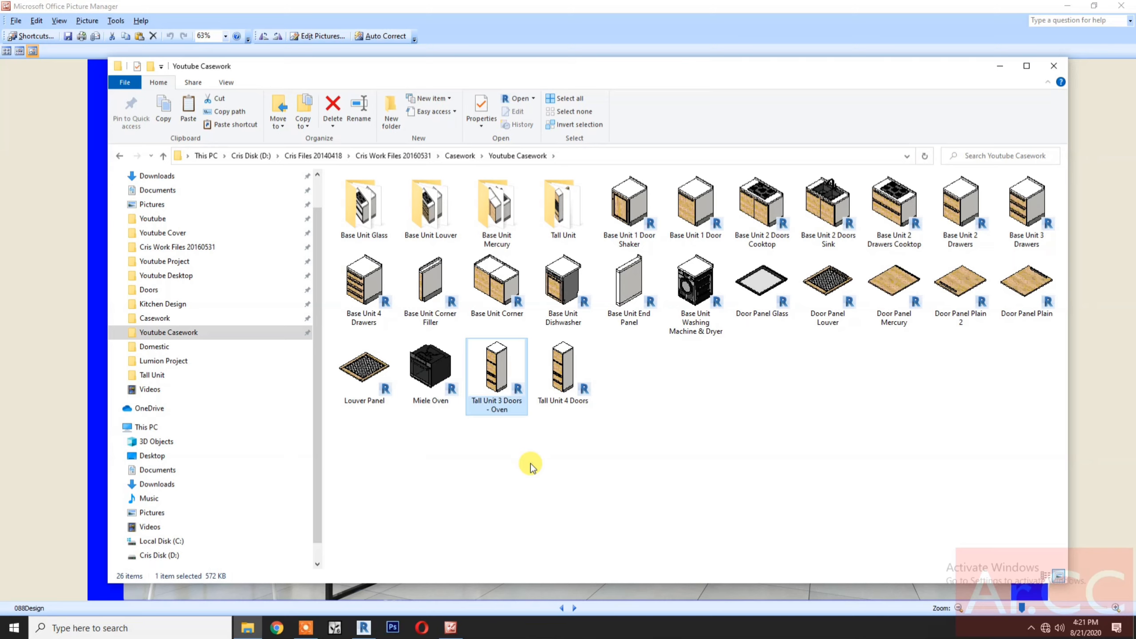
Step: Open the Tall Unit 3 Doors - Oven family, view it isometrically in 3D, and open its Front elevation
double_click(499, 359)
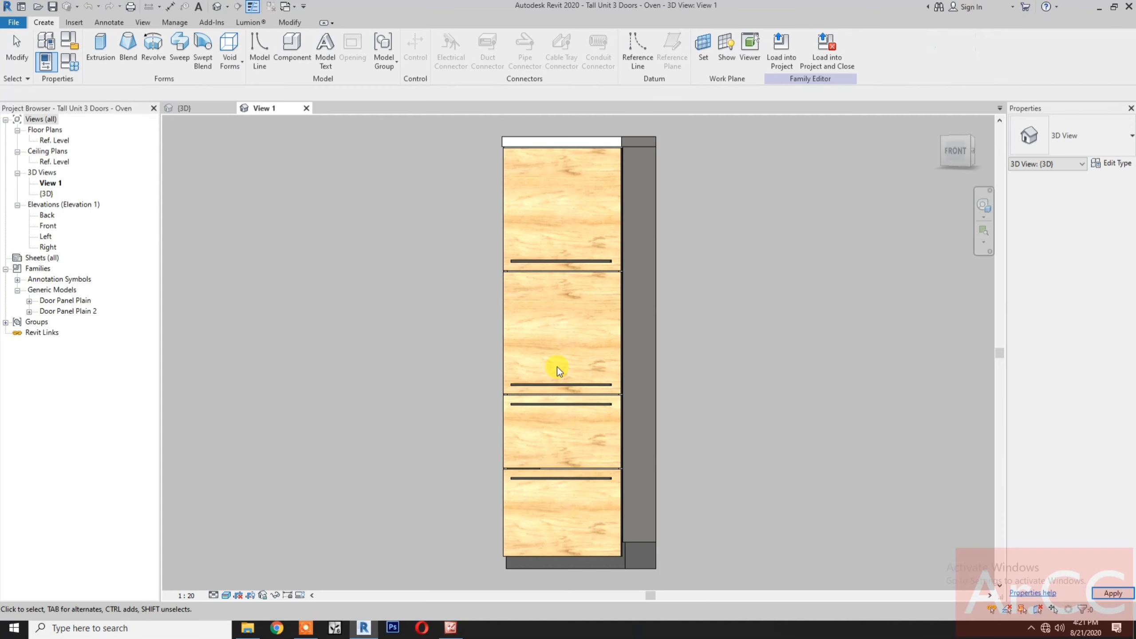
click(970, 137)
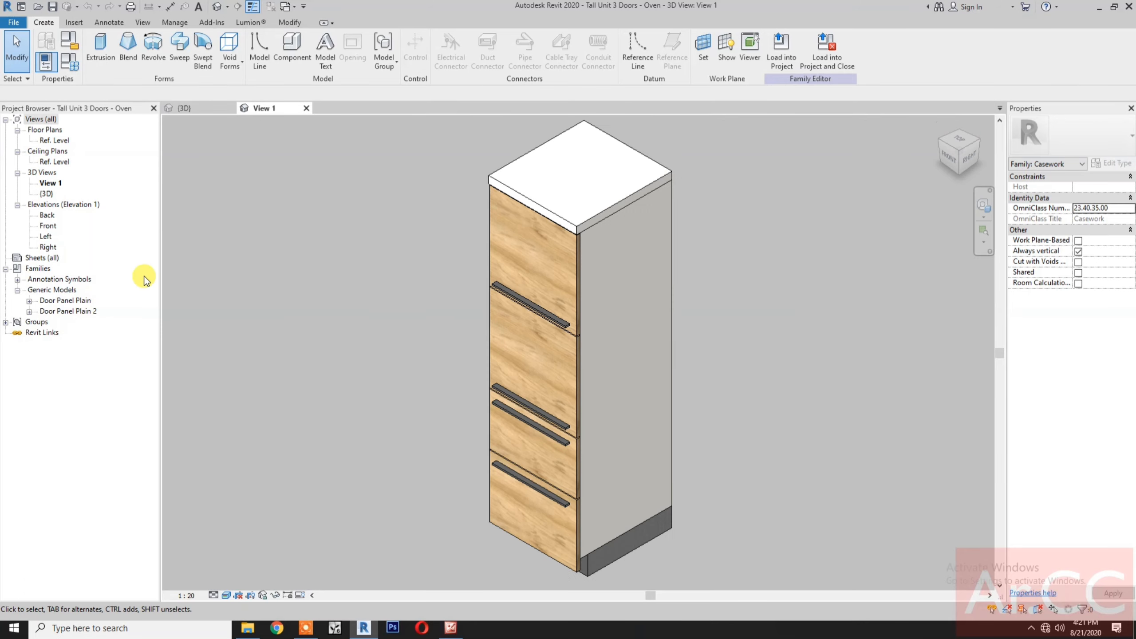
double_click(45, 227)
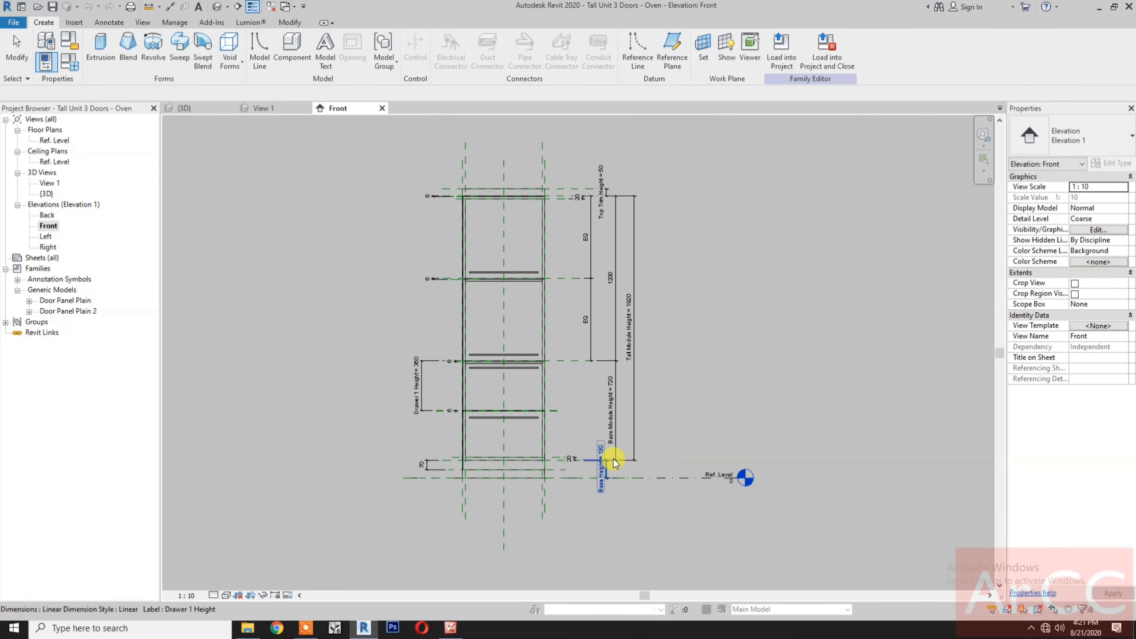
Step: Delete the Door Panel Plain 2 door directly above the two drawers in the Front elevation
scroll(511, 302, up, 5)
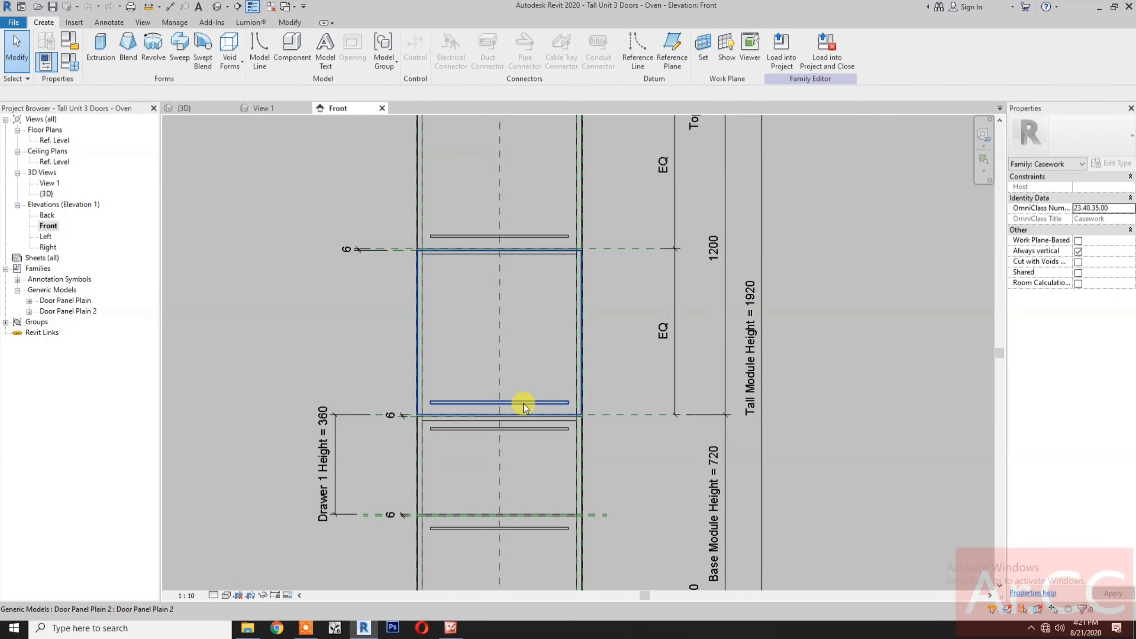
click(524, 404)
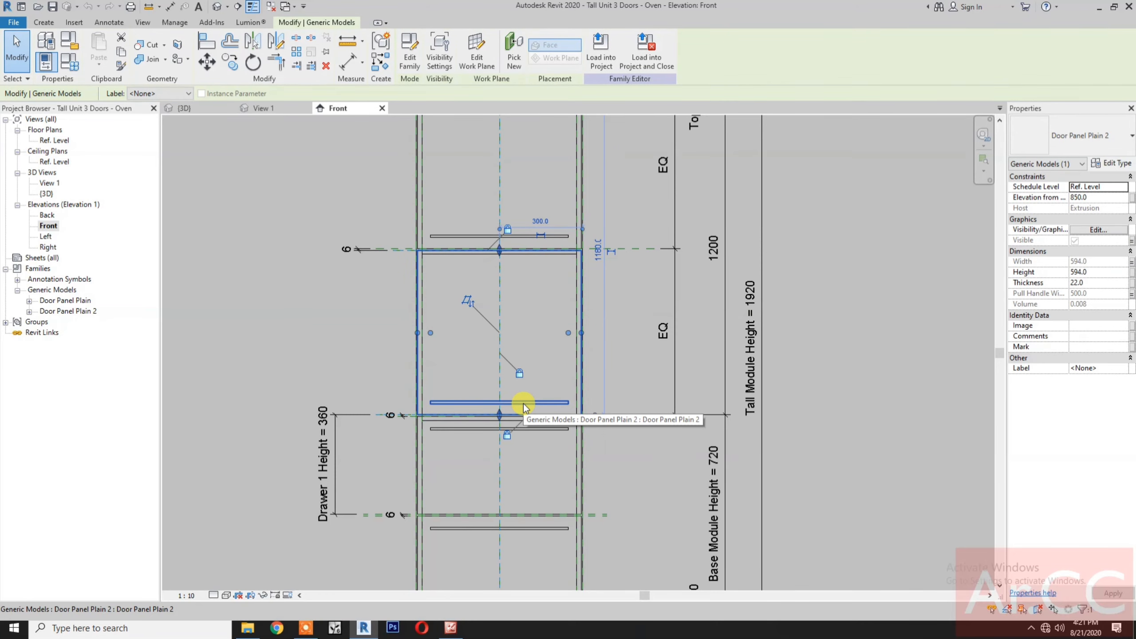
key(Escape)
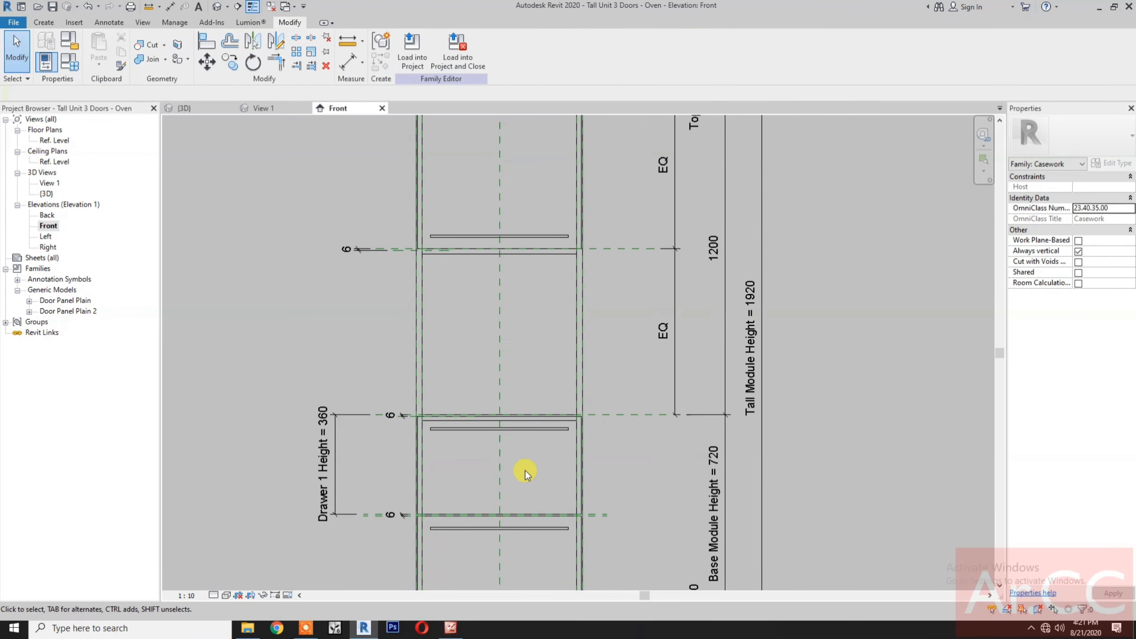
Step: Switch to File Explorer and open the Miele Oven family from the Youtube Casework folder
click(246, 629)
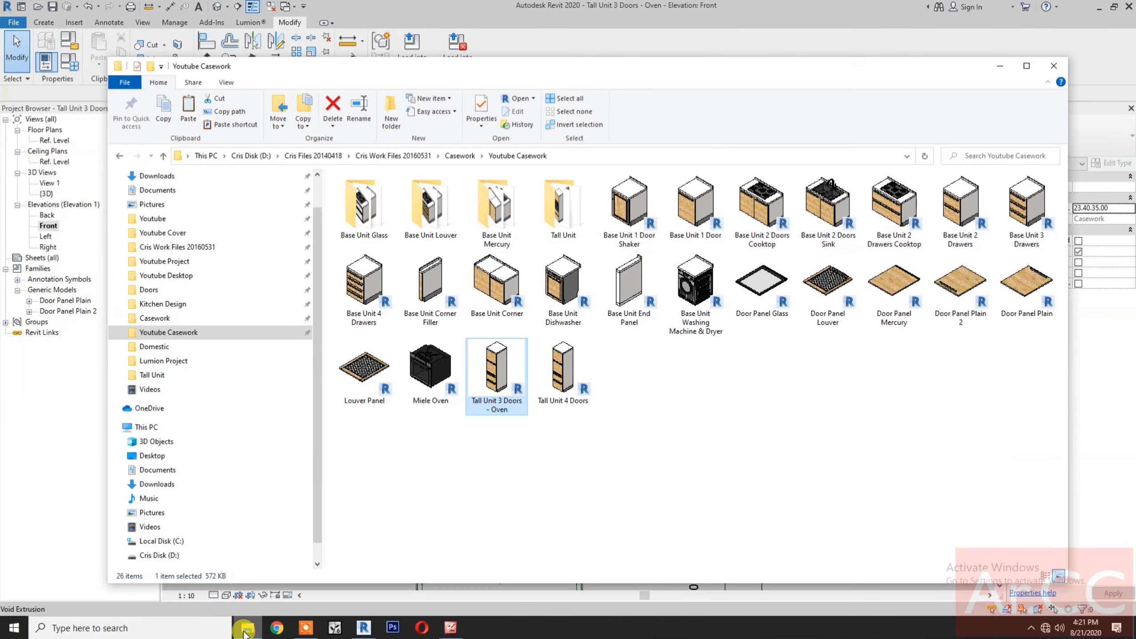
click(457, 489)
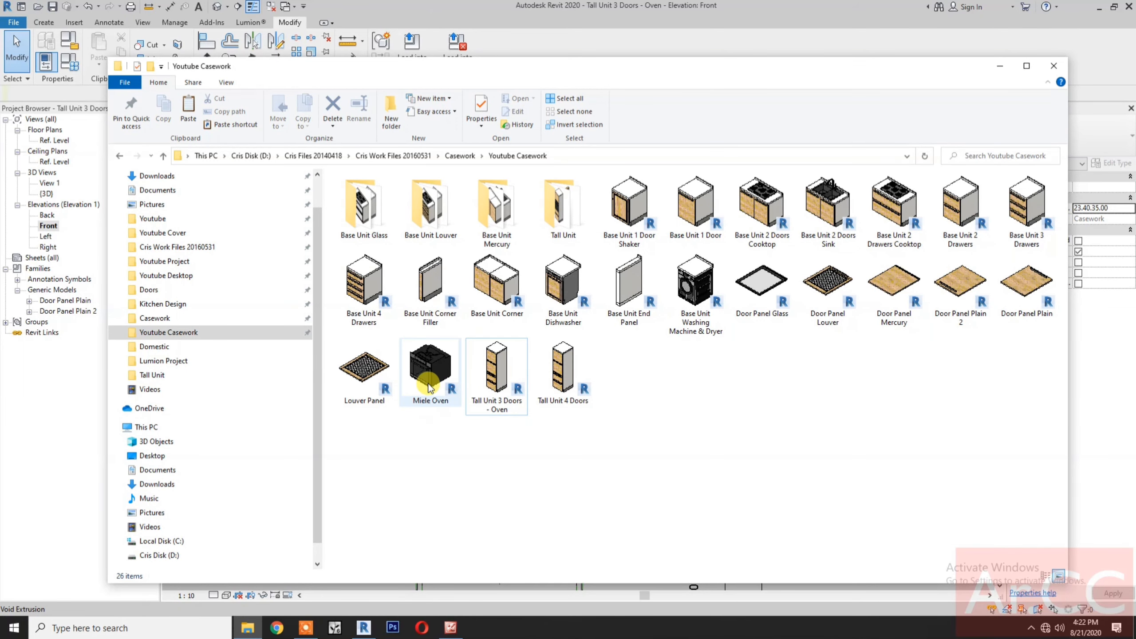
double_click(431, 387)
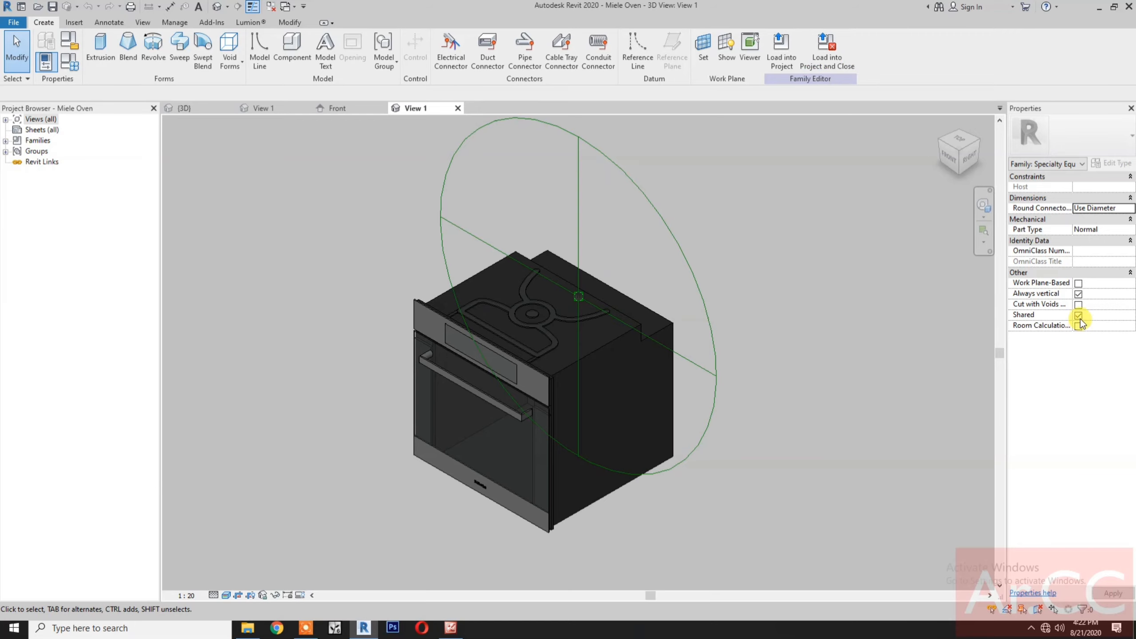
Step: Load the Miele Oven family into Tall Unit 3 Doors - Oven.rfa only and close the oven family
click(813, 64)
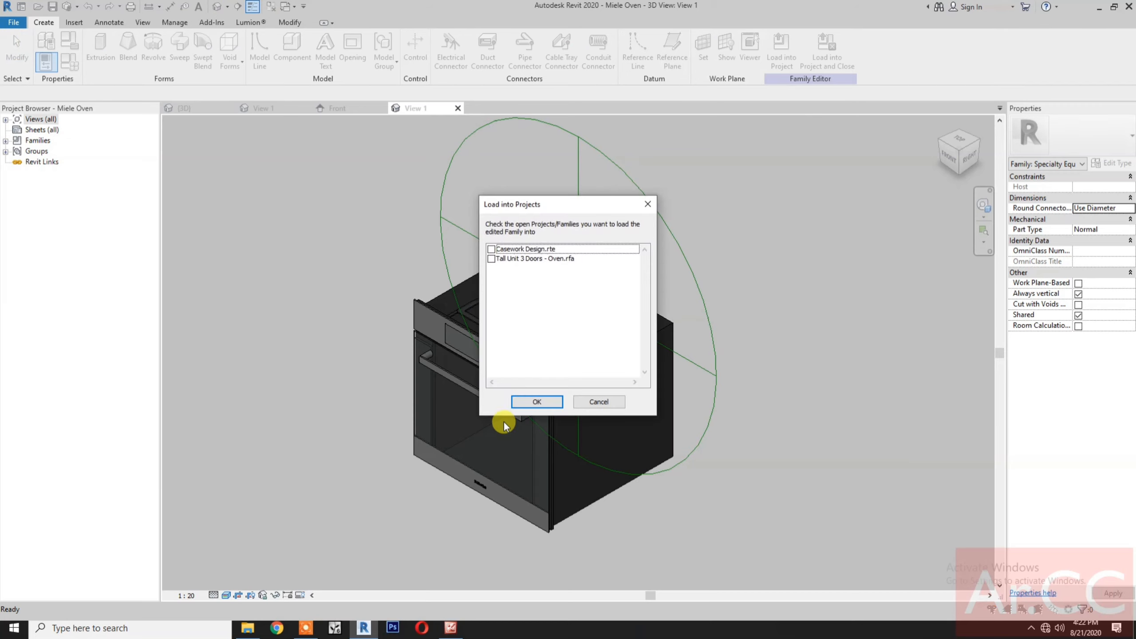
click(492, 249)
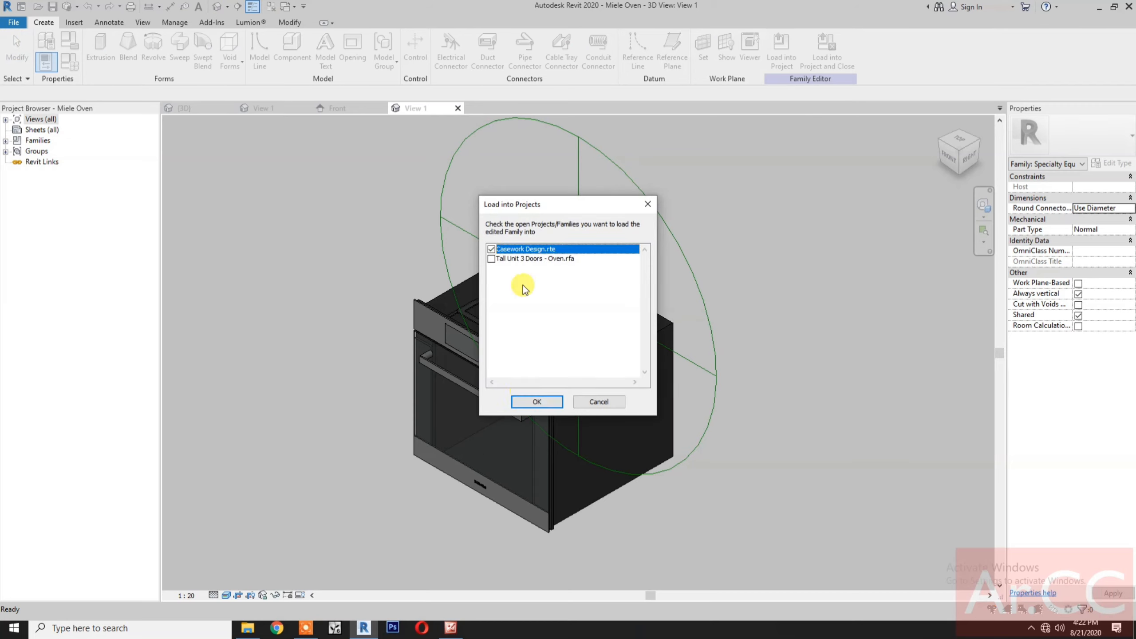
click(493, 259)
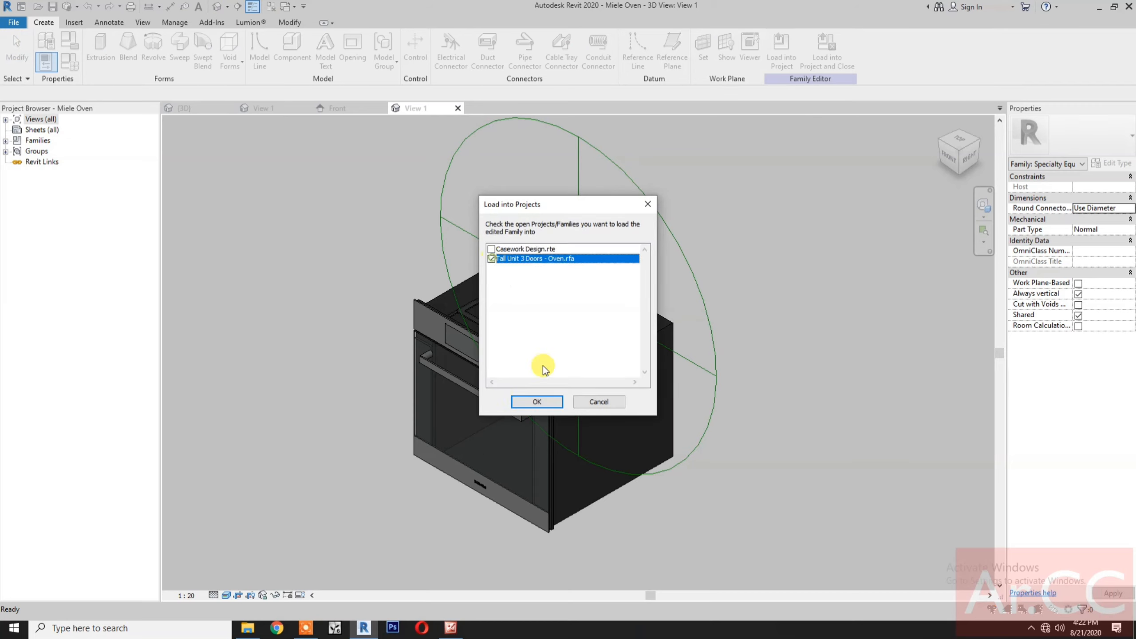
click(534, 401)
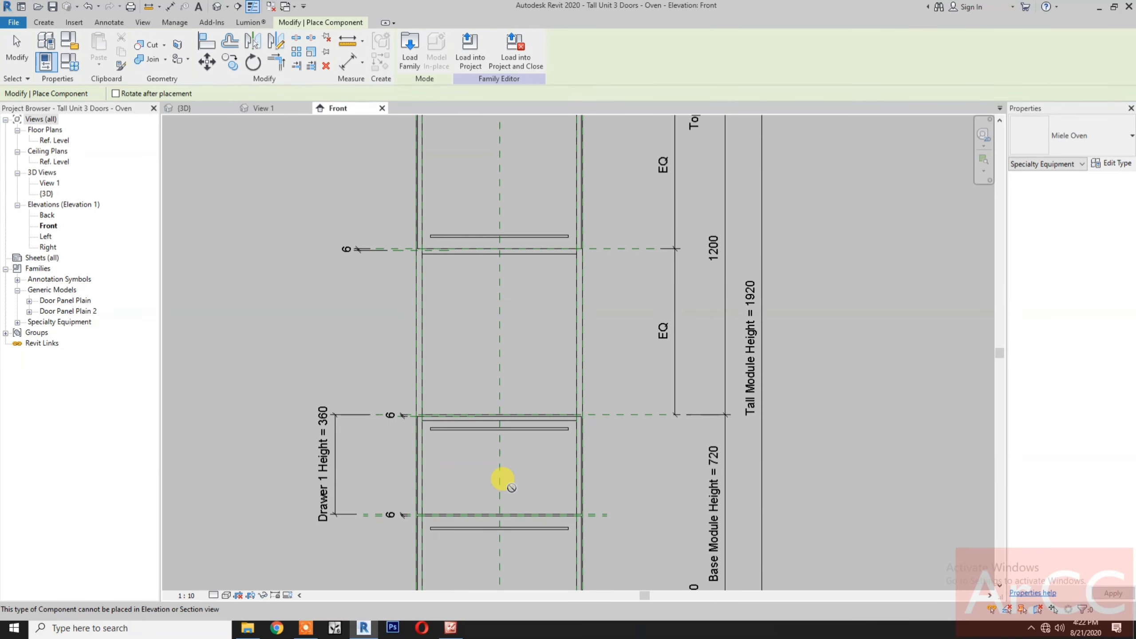
Step: Place a Miele Oven instance in the Ref. Level floor plan, overlapping the cabinet's front-left corner
double_click(55, 141)
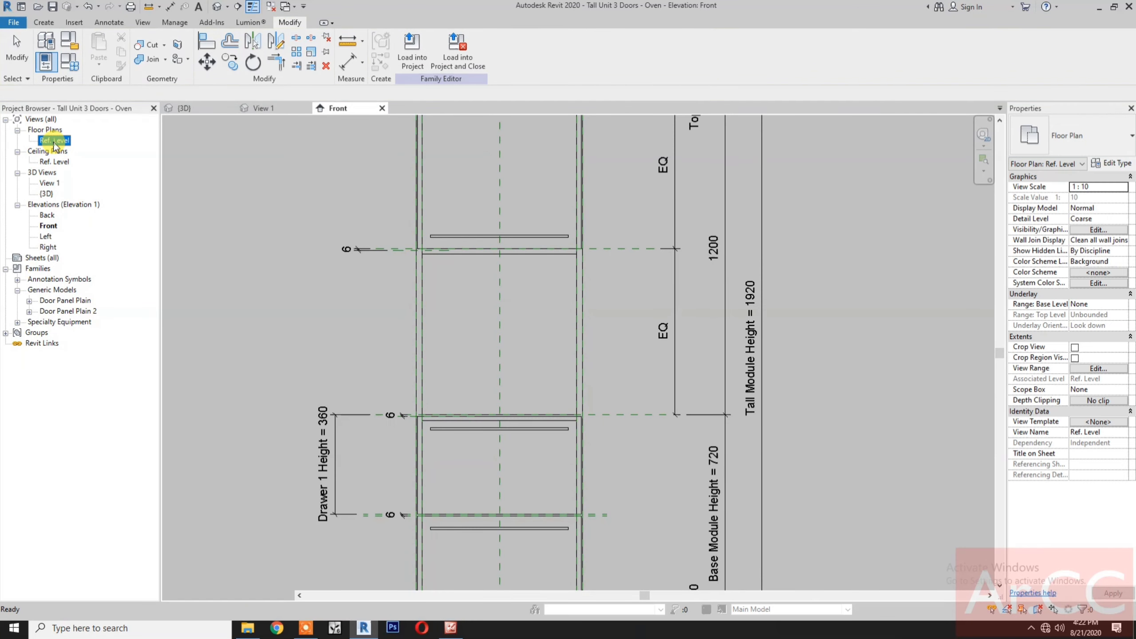
click(471, 451)
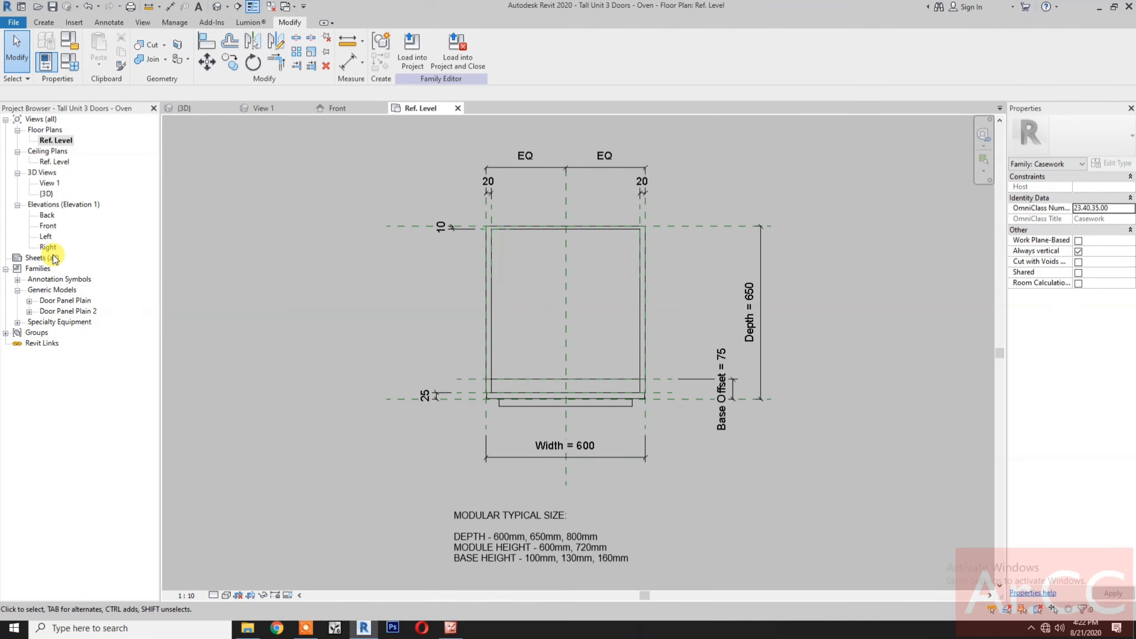
click(17, 323)
click(29, 333)
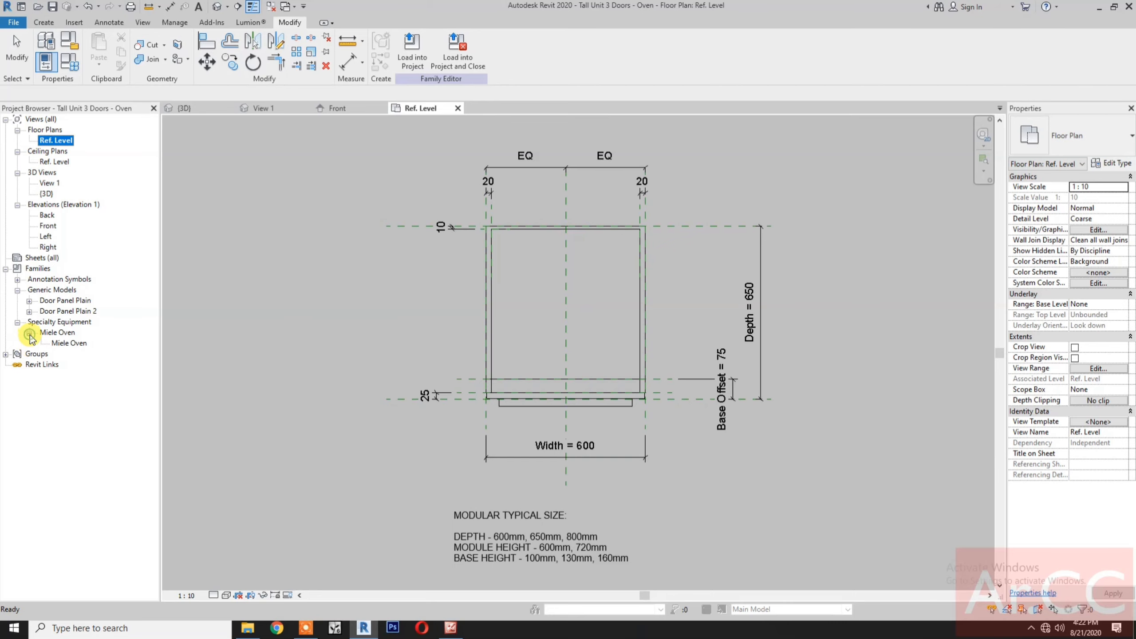
click(68, 343)
drag(68, 343, 438, 396)
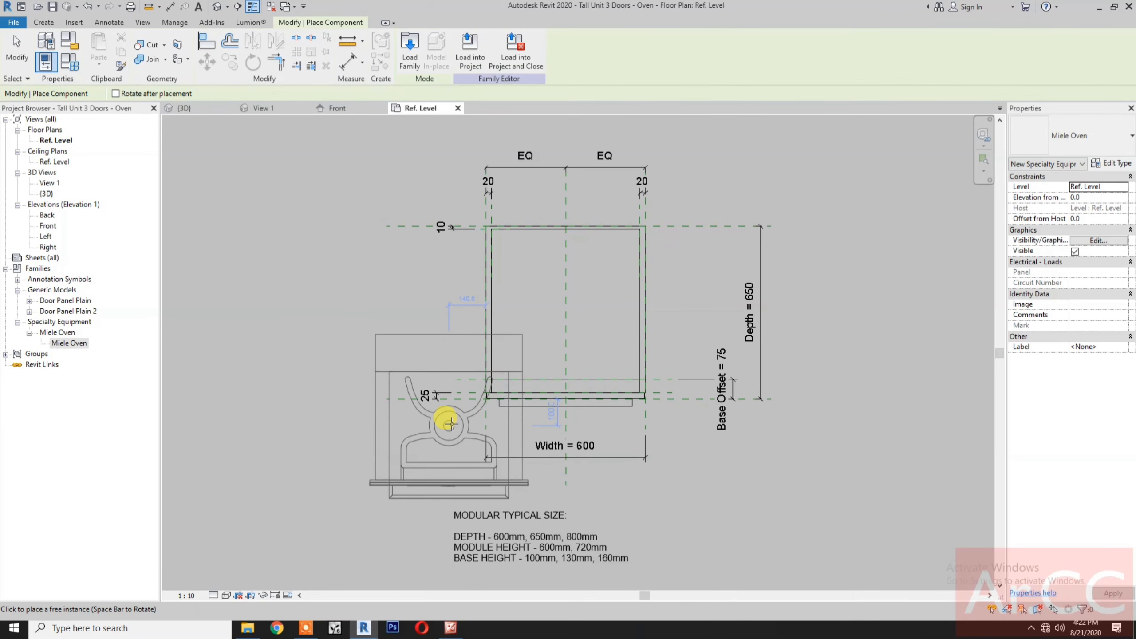
click(450, 424)
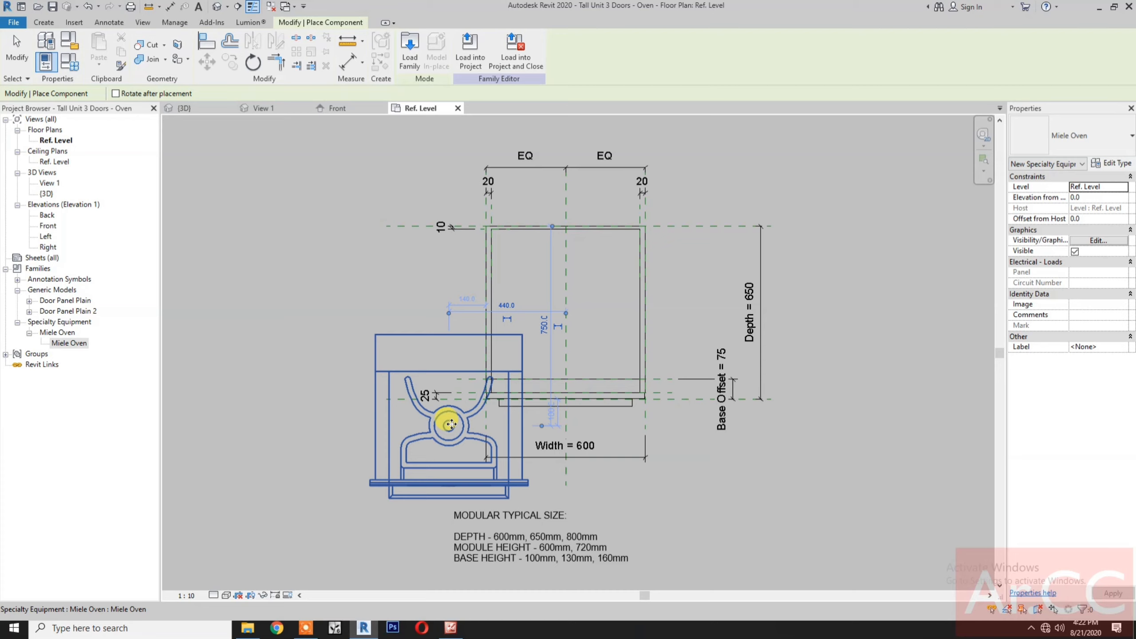
Step: Align the oven's left/right center with the cabinet's vertical center reference plane and lock the alignment
click(206, 44)
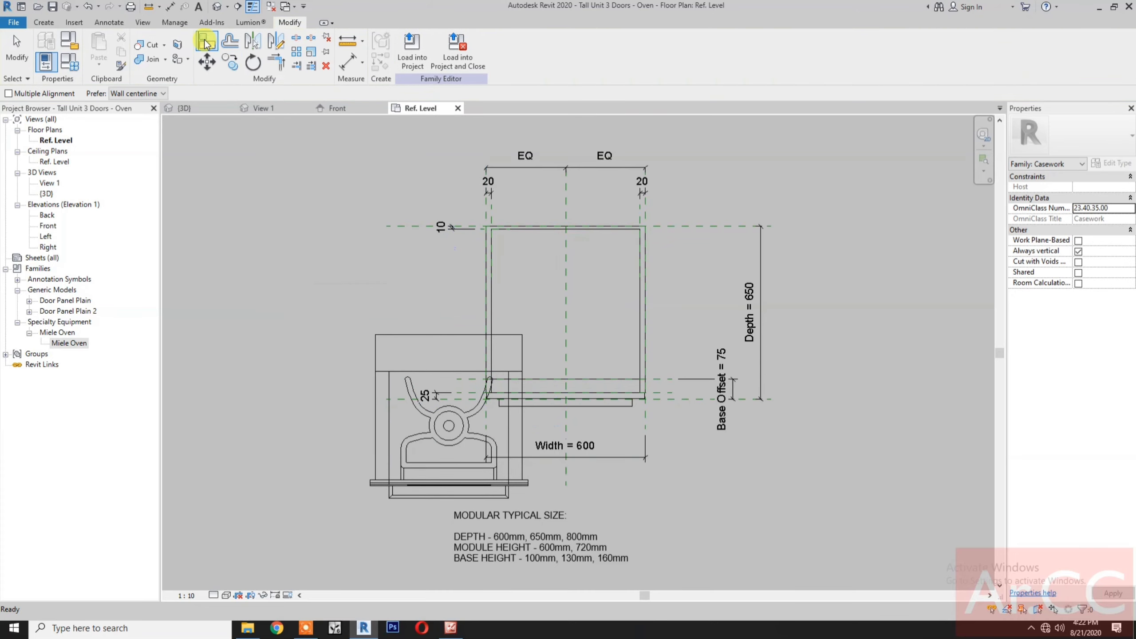
click(564, 290)
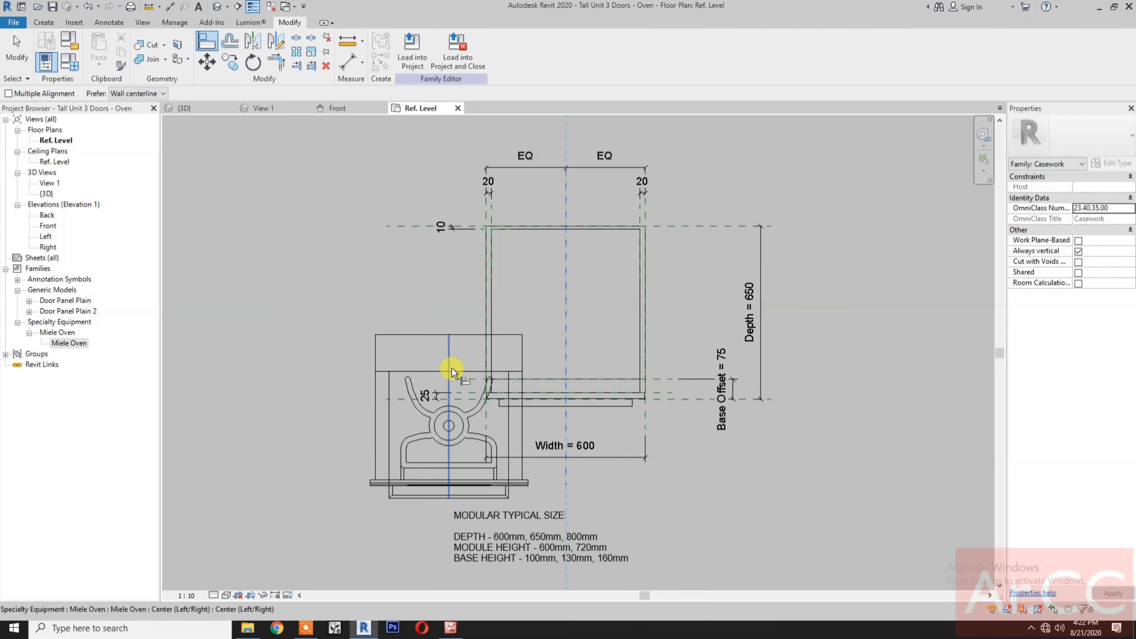
click(449, 368)
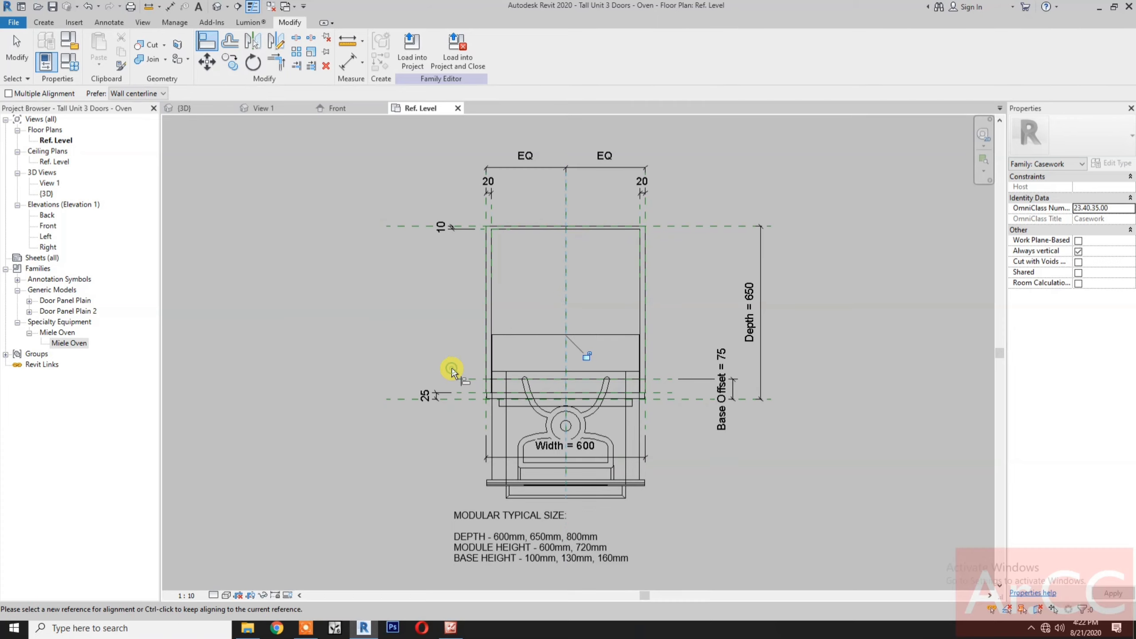
click(586, 356)
Step: In the Left elevation, align the oven front's bottom edge to the upper reference plane just above the top drawer and lock it
double_click(46, 237)
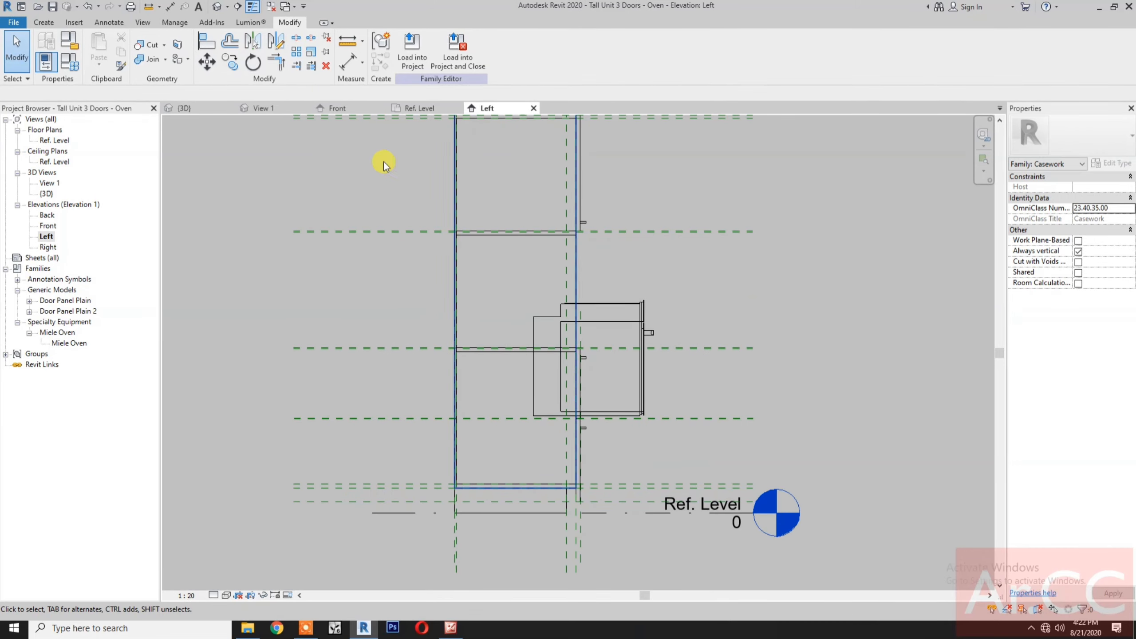
click(206, 42)
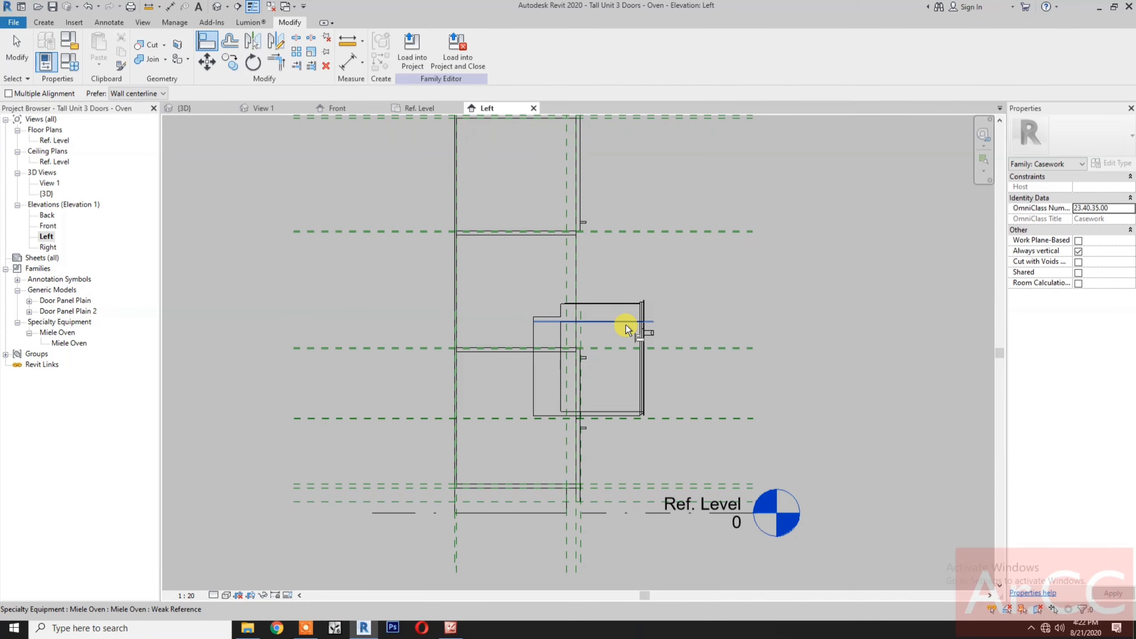
scroll(556, 387, up, 5)
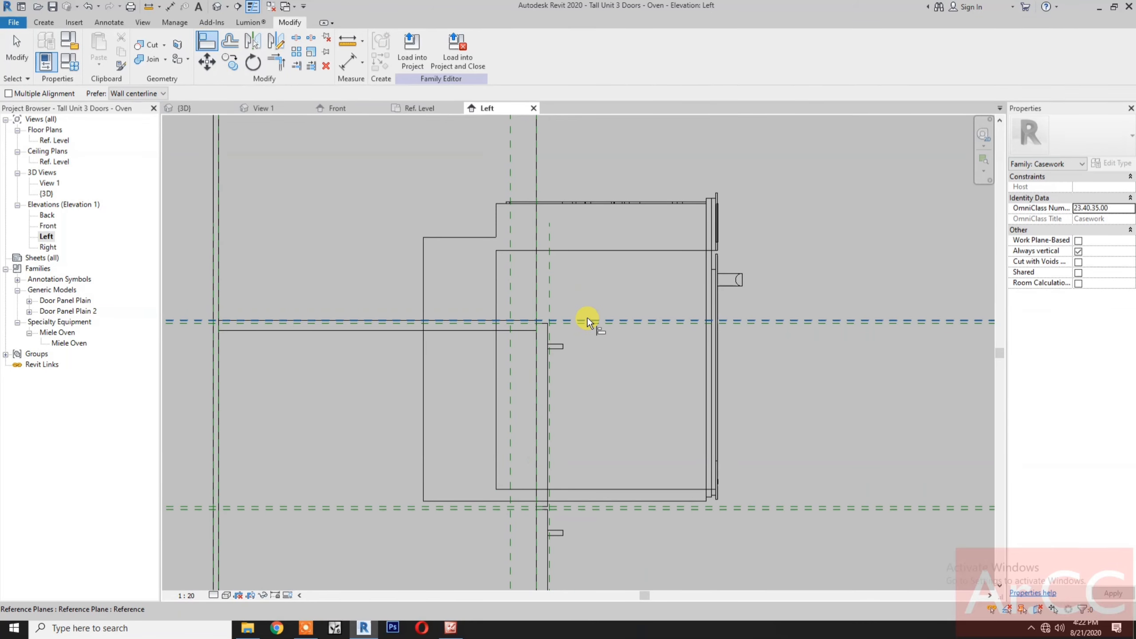
click(588, 321)
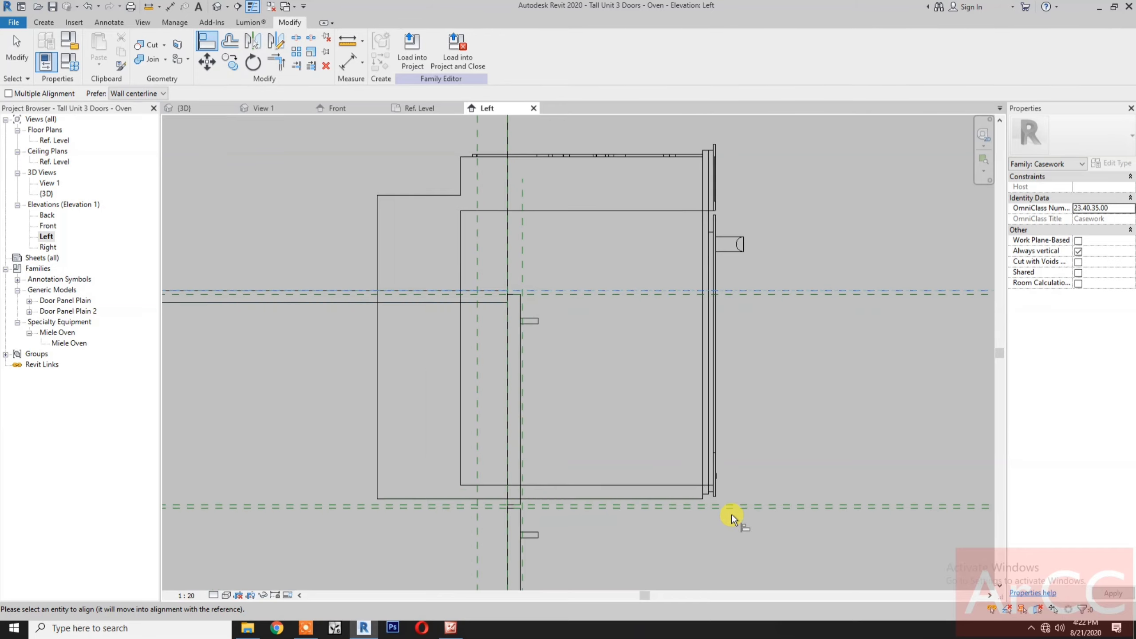
scroll(705, 492, up, 4)
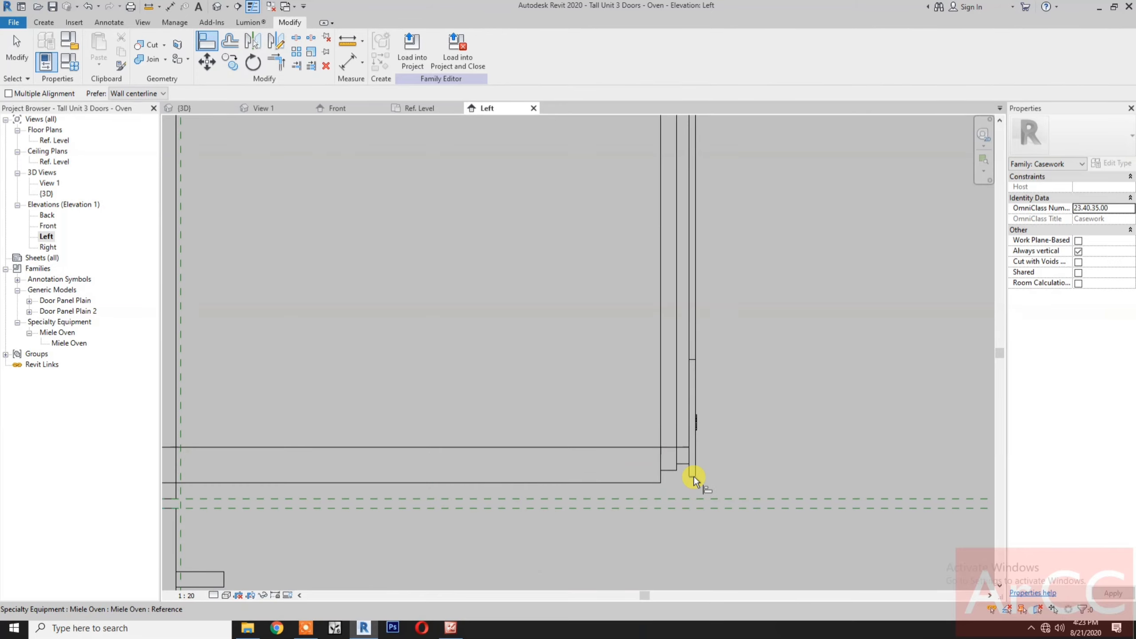
click(695, 476)
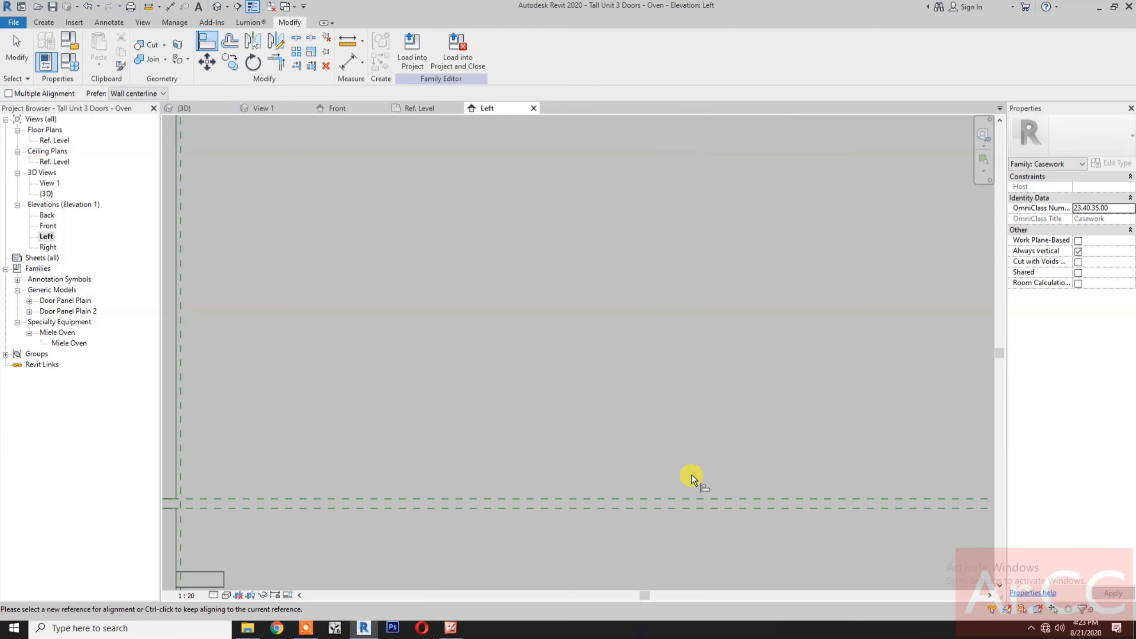
scroll(691, 475, down, 2)
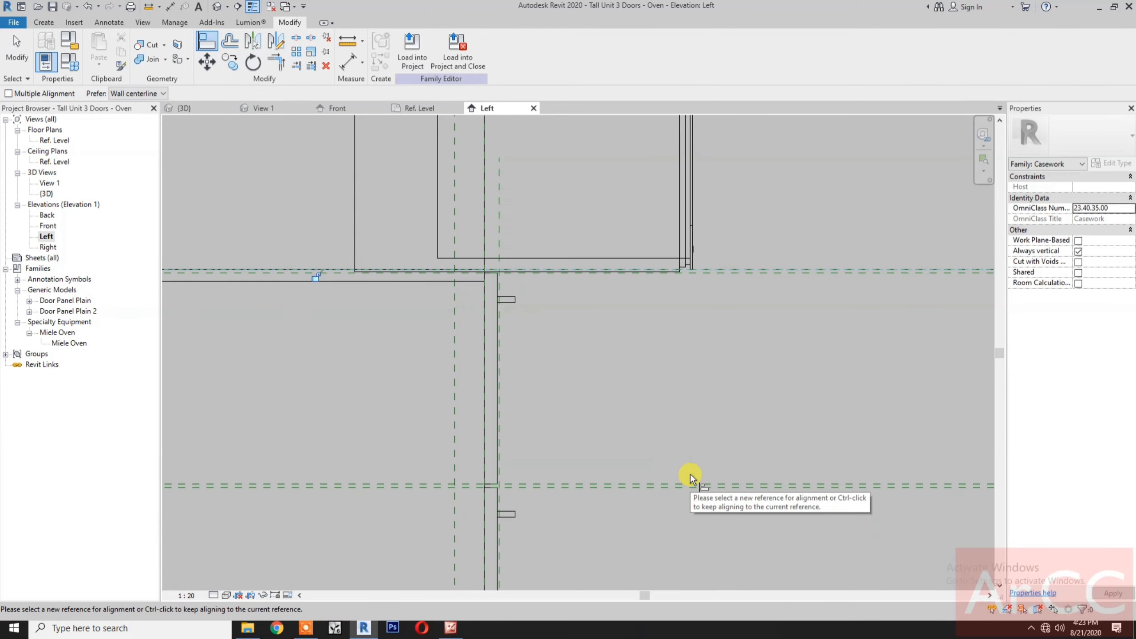
scroll(559, 406, down, 3)
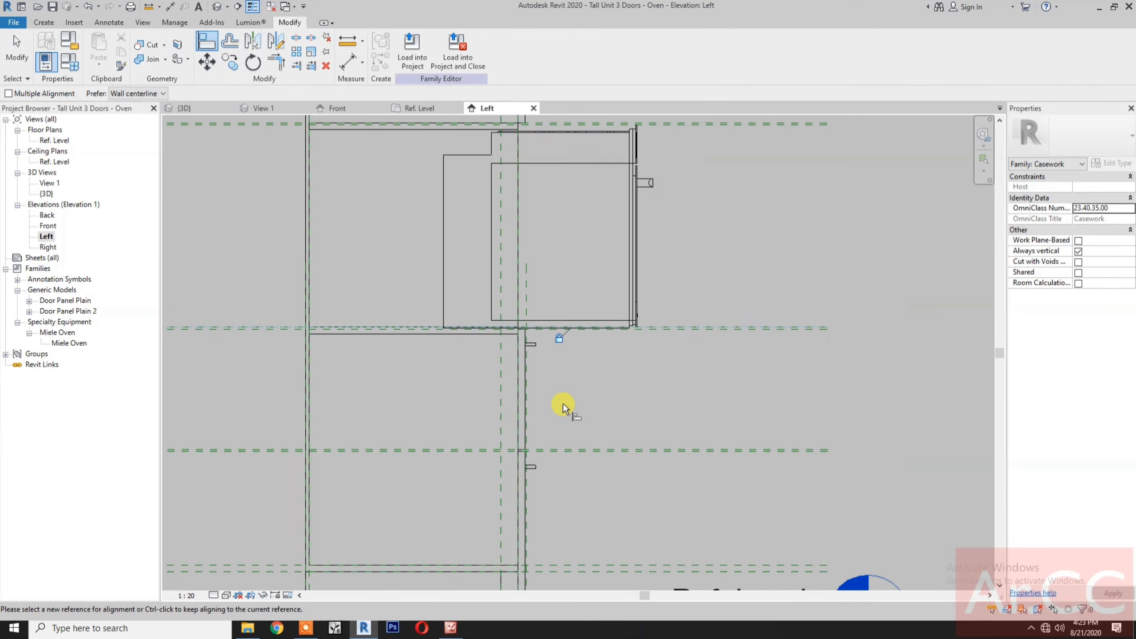
Step: In the Left elevation, align the front edge of the oven body to the vertical reference plane at the cabinet carcass front and lock it
middle_drag(579, 422, 583, 497)
scroll(573, 479, down, 1)
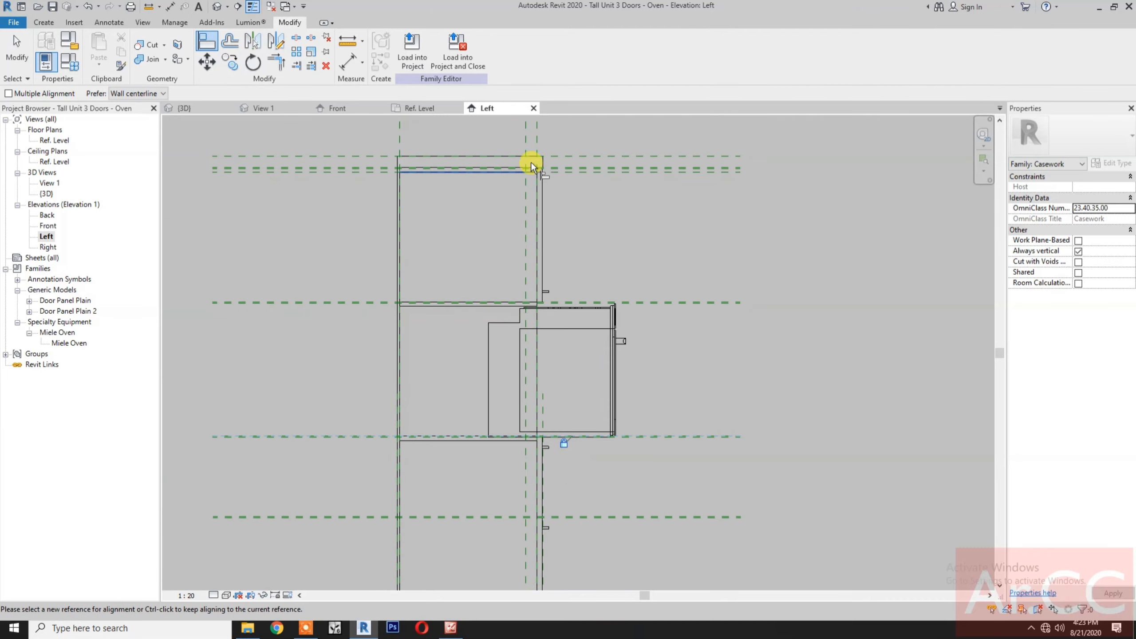
click(537, 142)
scroll(602, 425, up, 4)
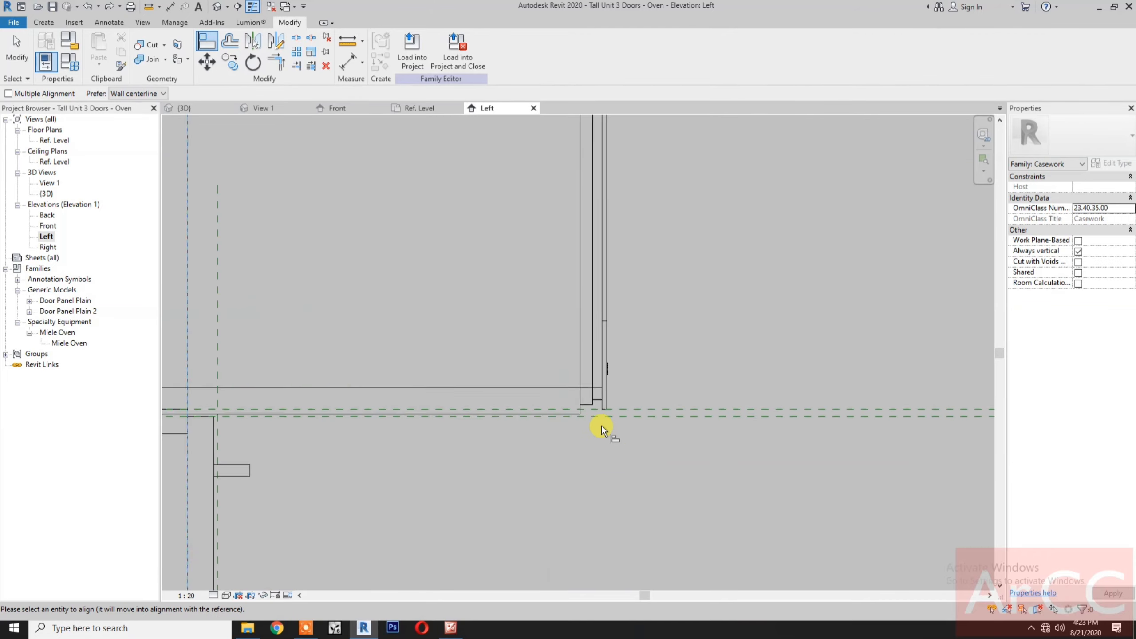
click(577, 368)
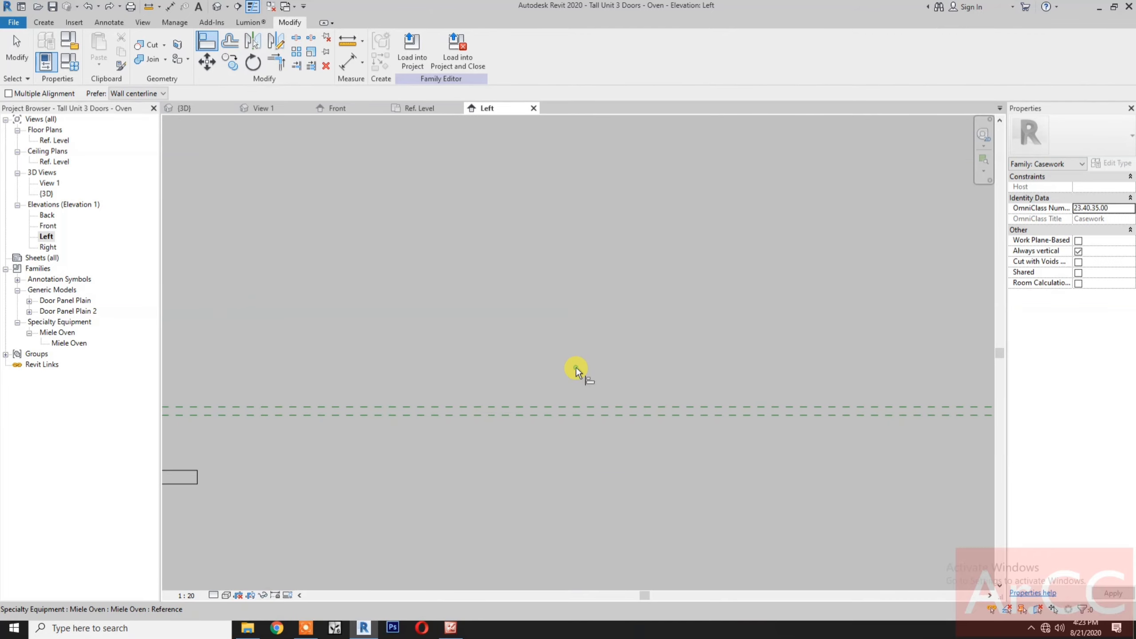
scroll(397, 388, down, 3)
click(319, 389)
scroll(320, 388, up, 3)
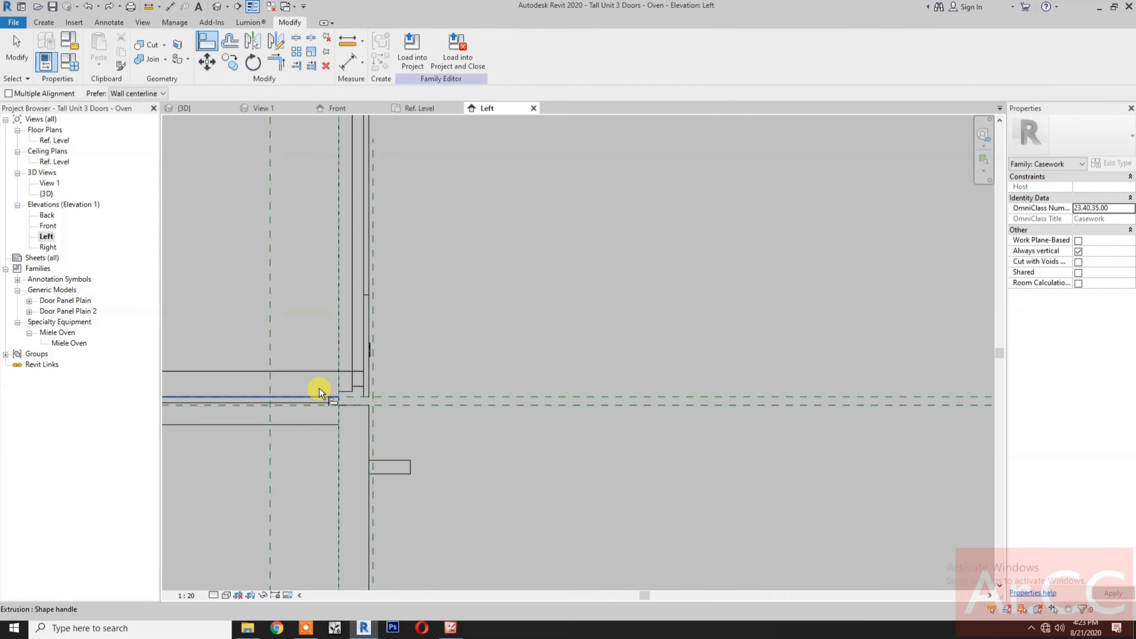
scroll(350, 340, down, 3)
middle_drag(465, 273, 526, 488)
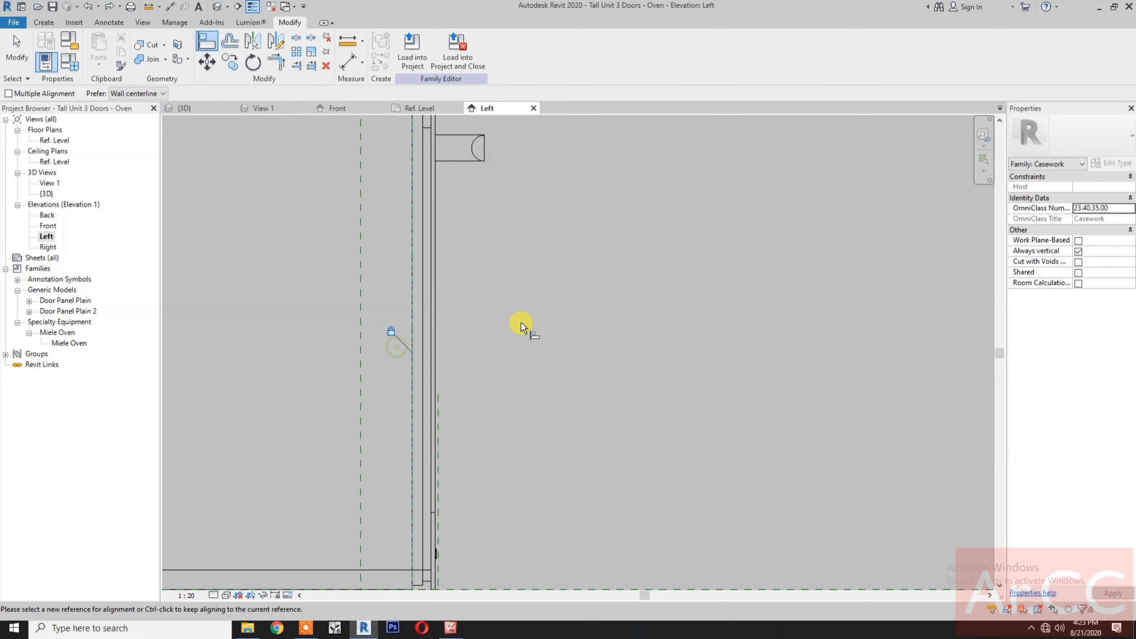
scroll(521, 322, down, 3)
scroll(521, 322, down, 1)
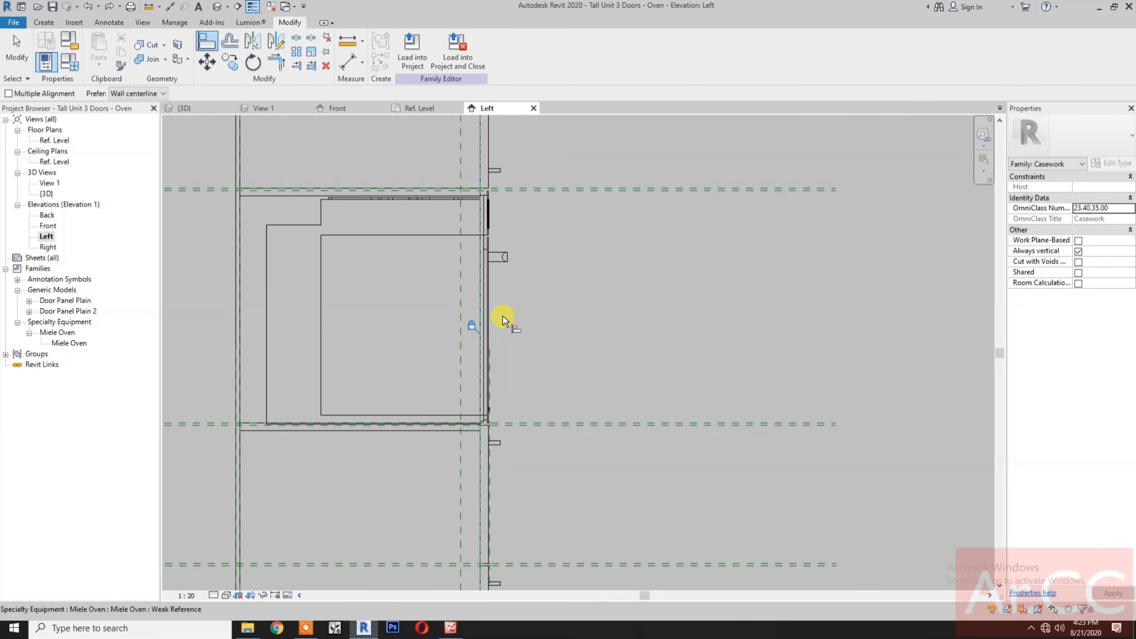
key(Escape)
key(Escape)
Step: From 3D View 1, rename the family type TU4D-W60-D65-H192 36 as TU3D-W60-D65-H192 36 Oven and apply it
click(276, 108)
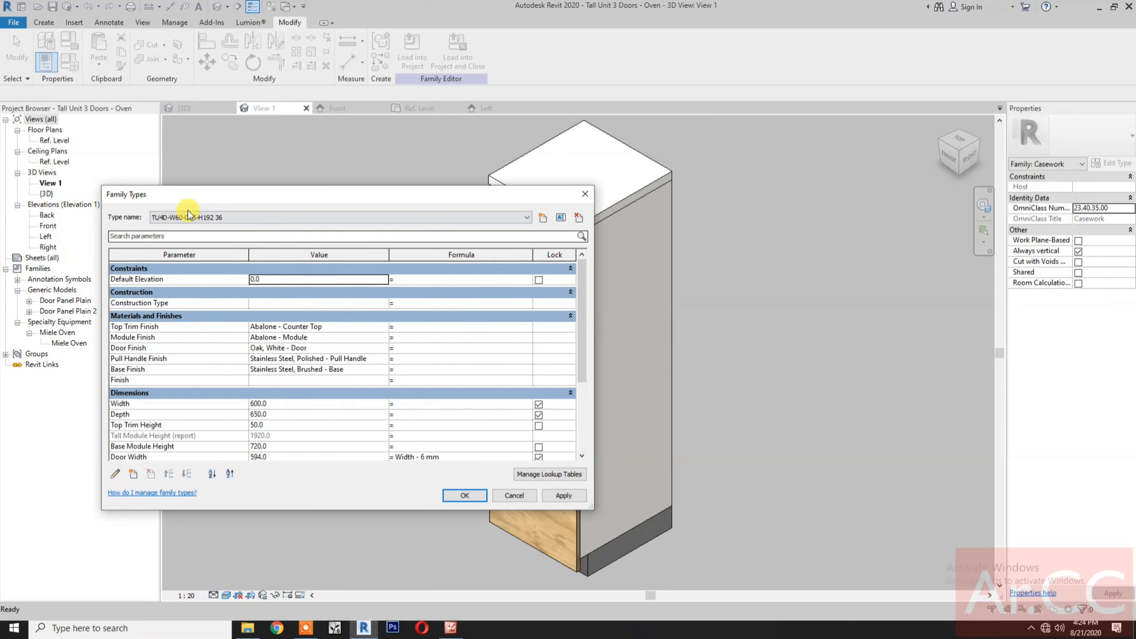
click(562, 218)
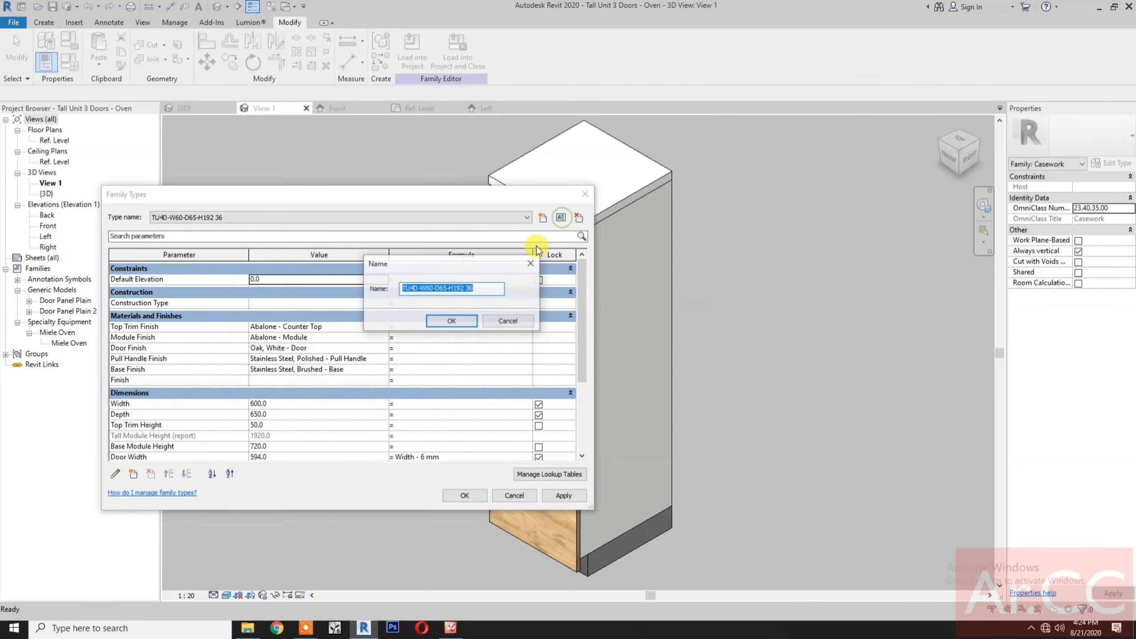
click(412, 288)
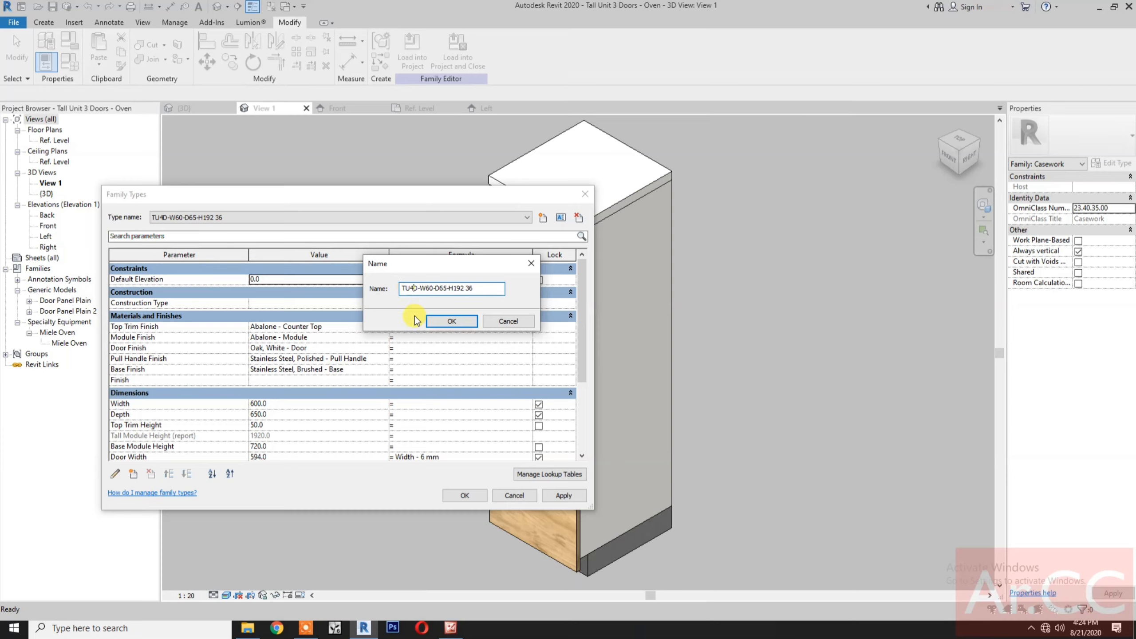
text(3)
click(431, 325)
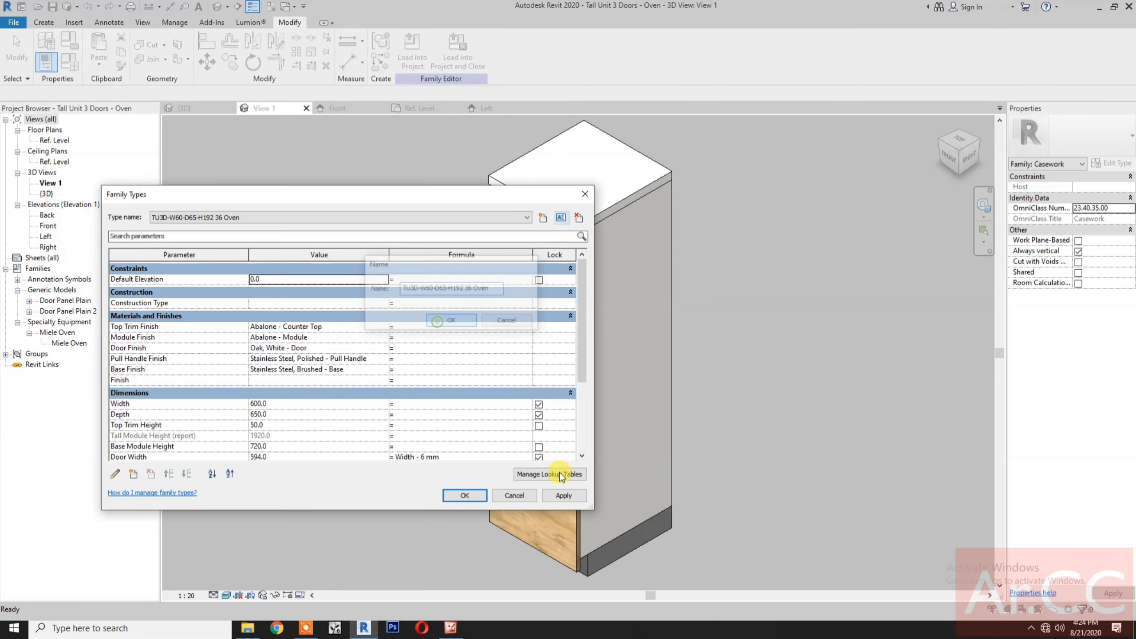
click(567, 499)
Step: Rename the family type TU4D-W60-D65-H192 12 as TU3D-W60-D65-H192 12 Oven and apply it
drag(441, 197, 368, 153)
click(303, 174)
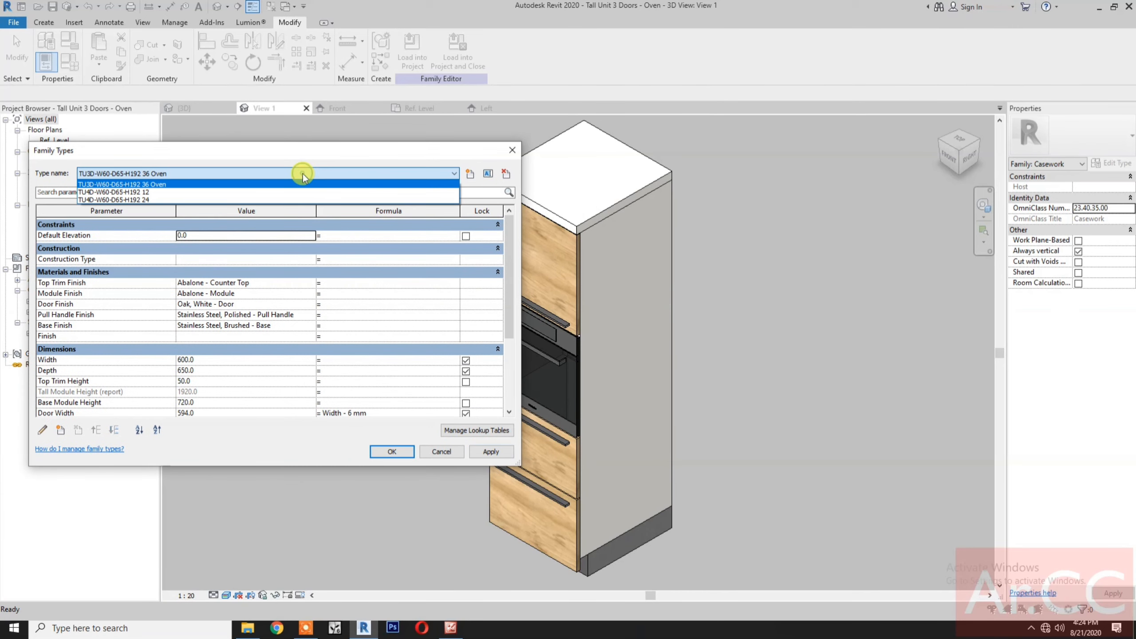
click(217, 192)
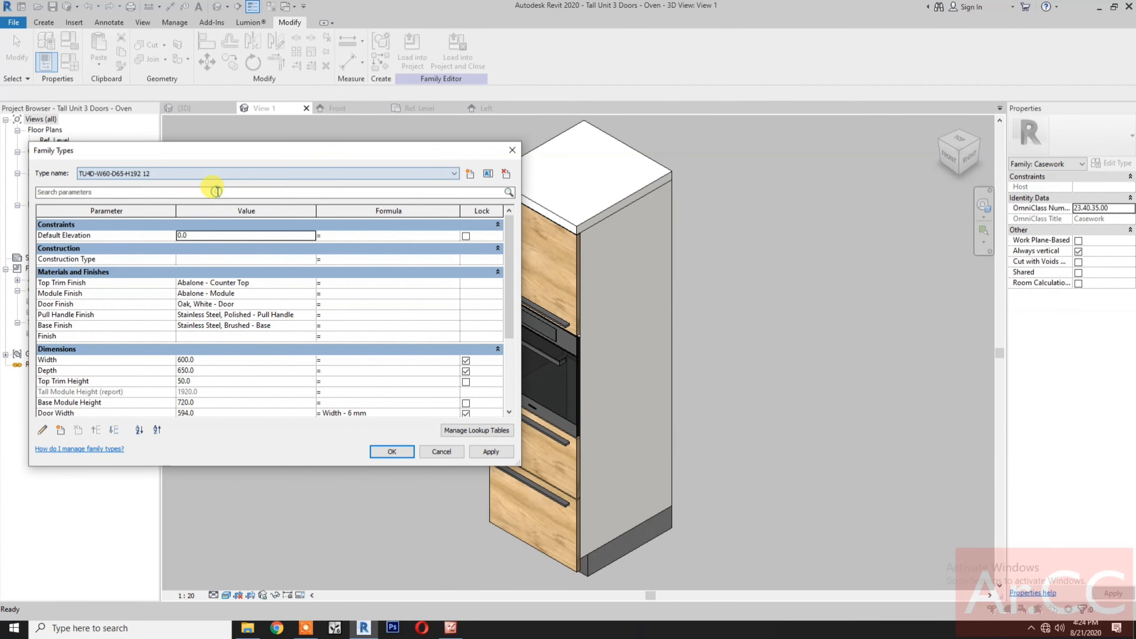
click(488, 173)
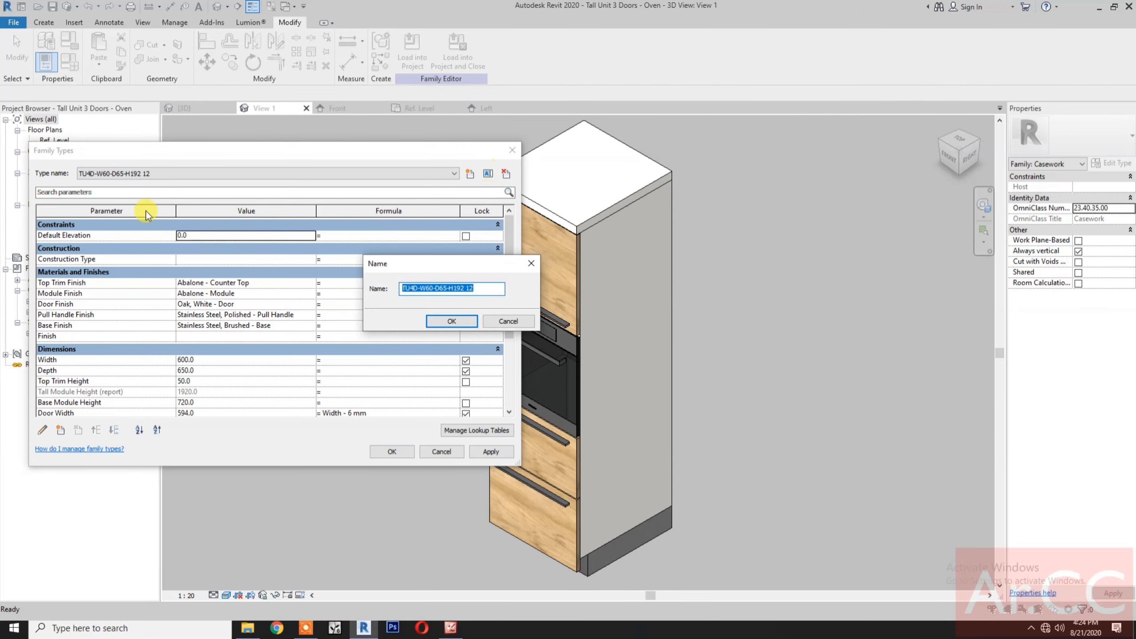
click(413, 288)
key(BackSpace)
text(3)
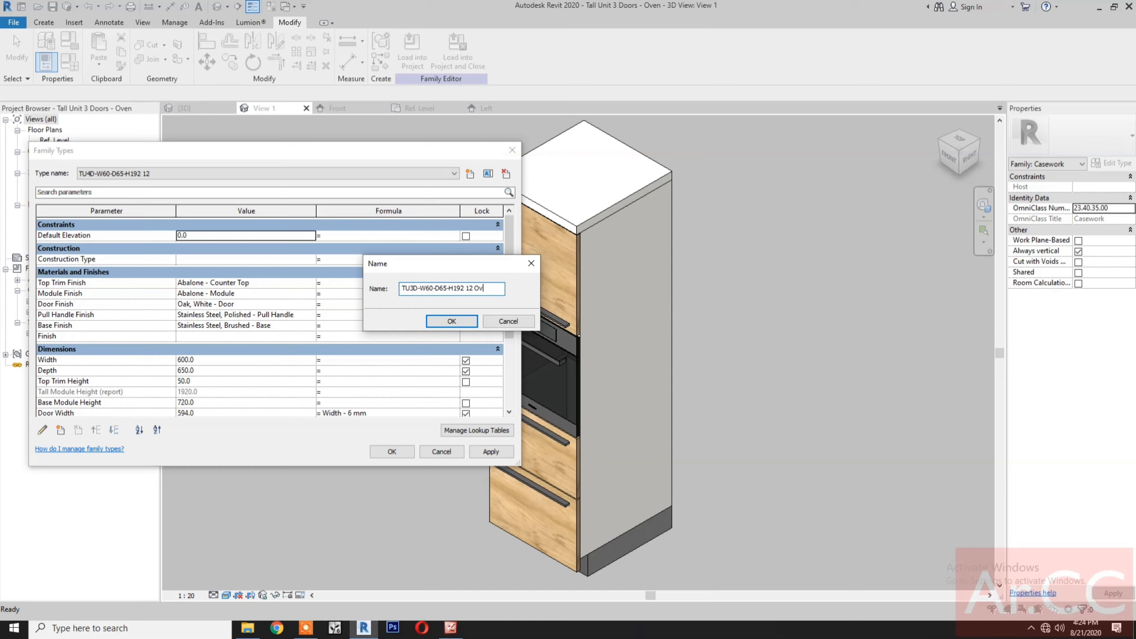
text(en)
click(463, 319)
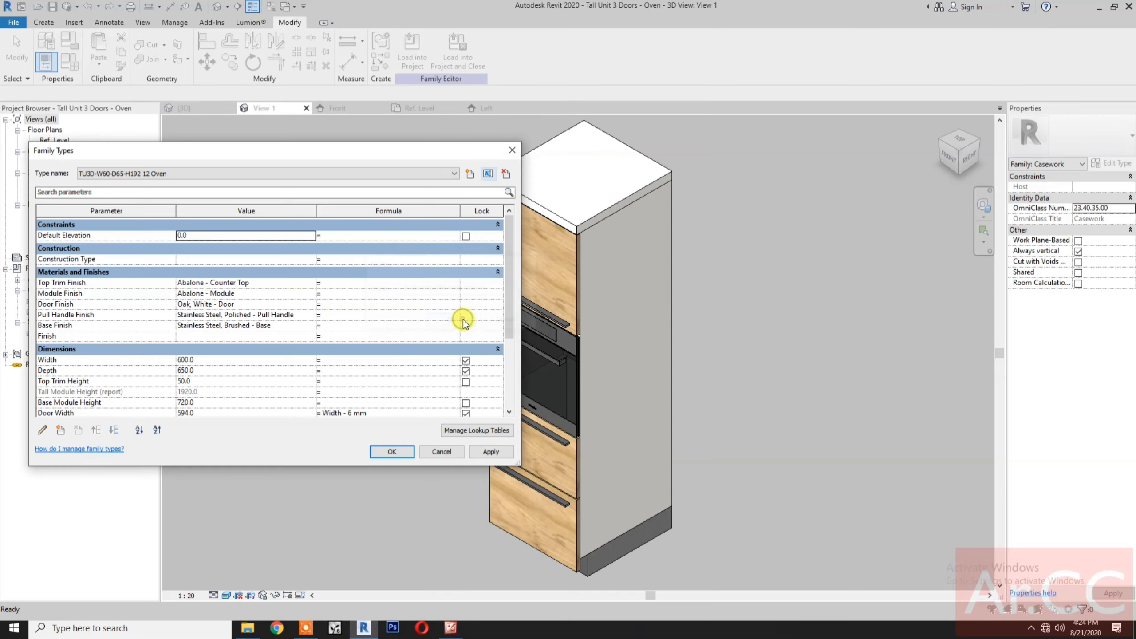
click(490, 449)
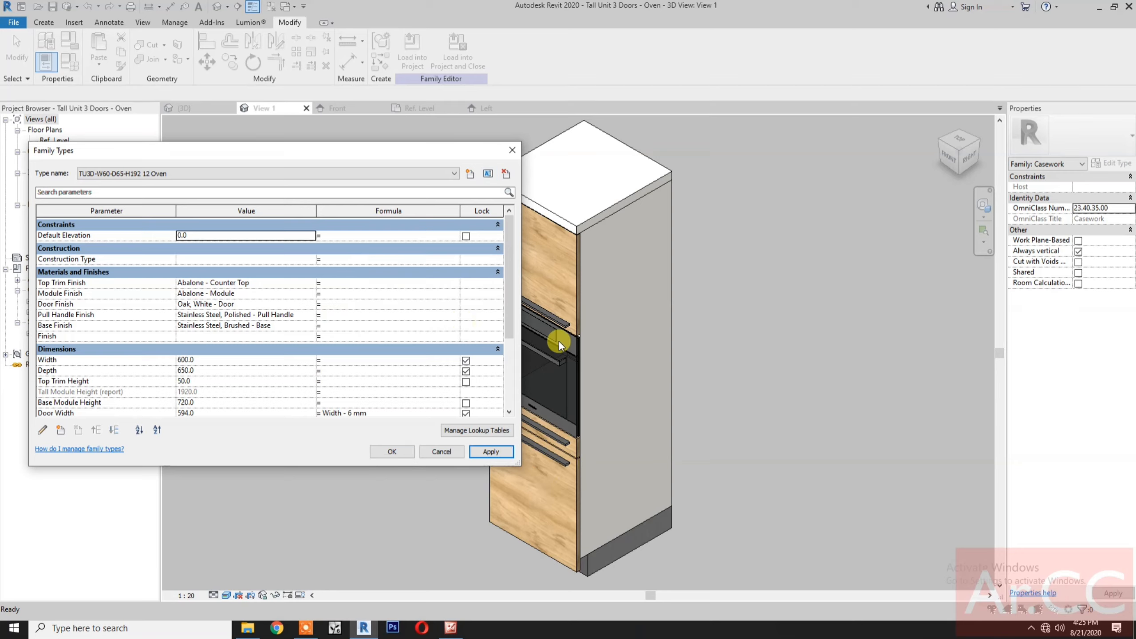
Step: Rename the family type TU4D-W60-D65-H192 24 as TU3D-W60-D65-H192 24 Oven and apply it
click(394, 175)
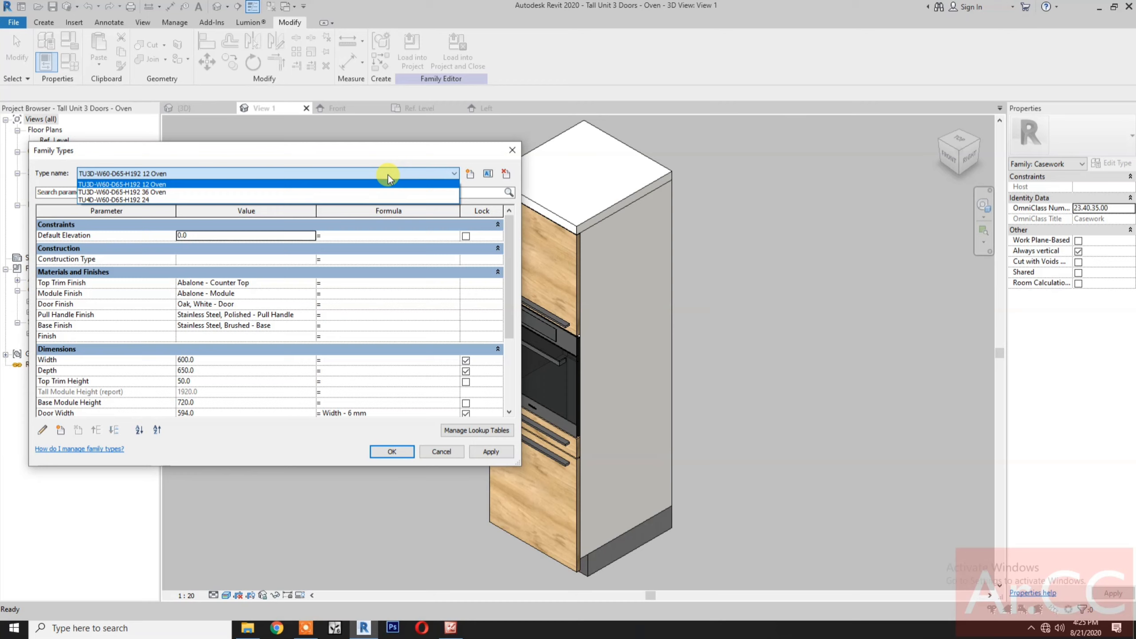
click(208, 201)
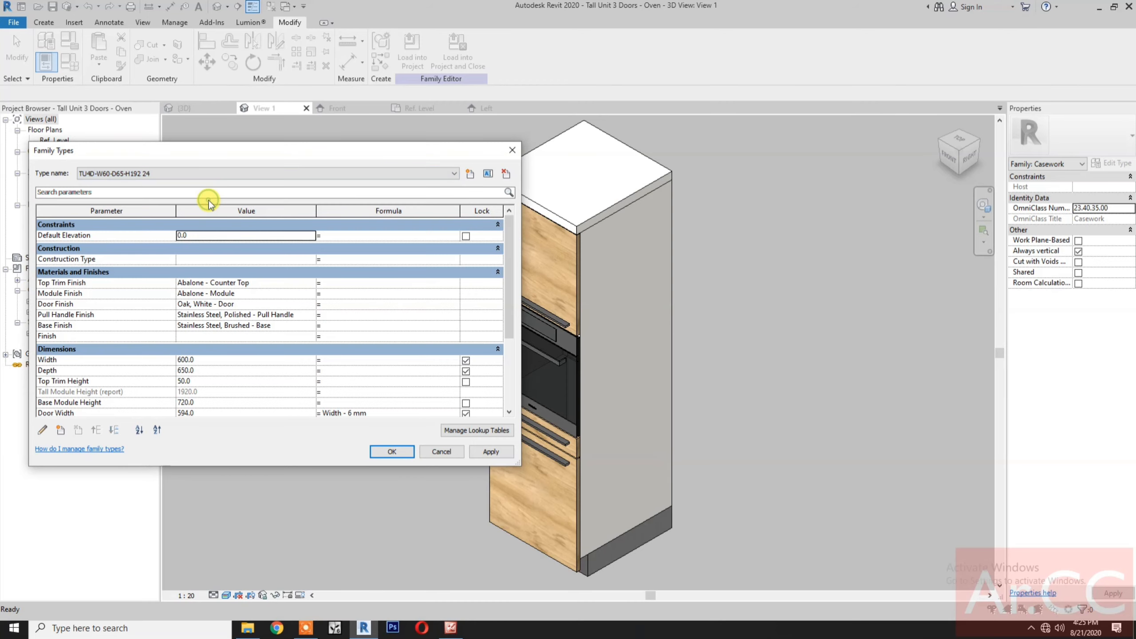
click(488, 173)
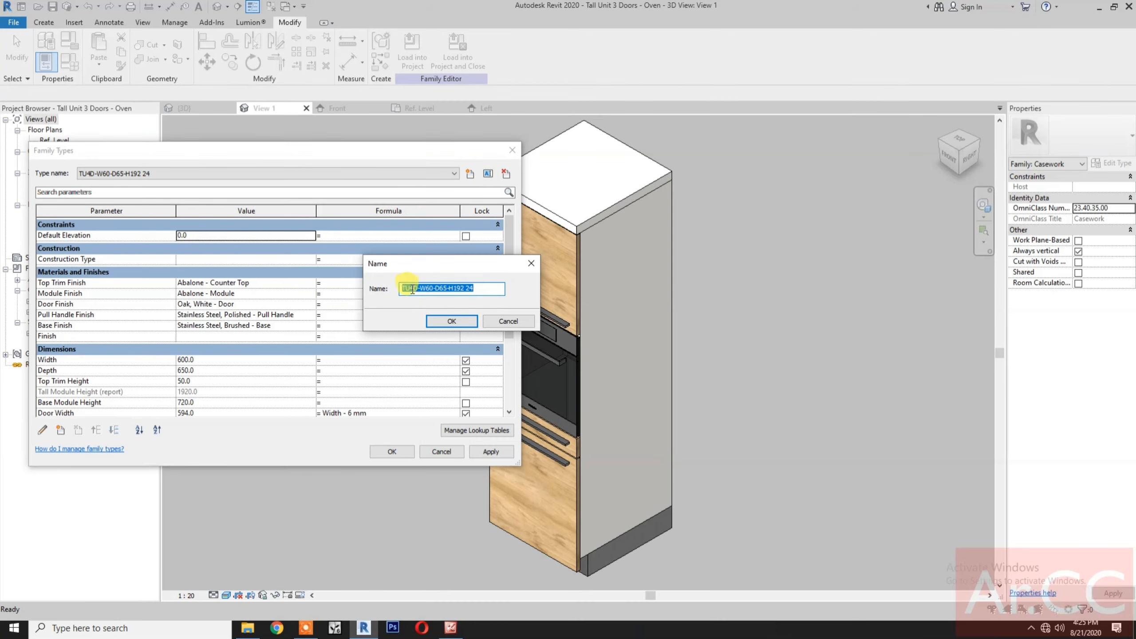
click(414, 288)
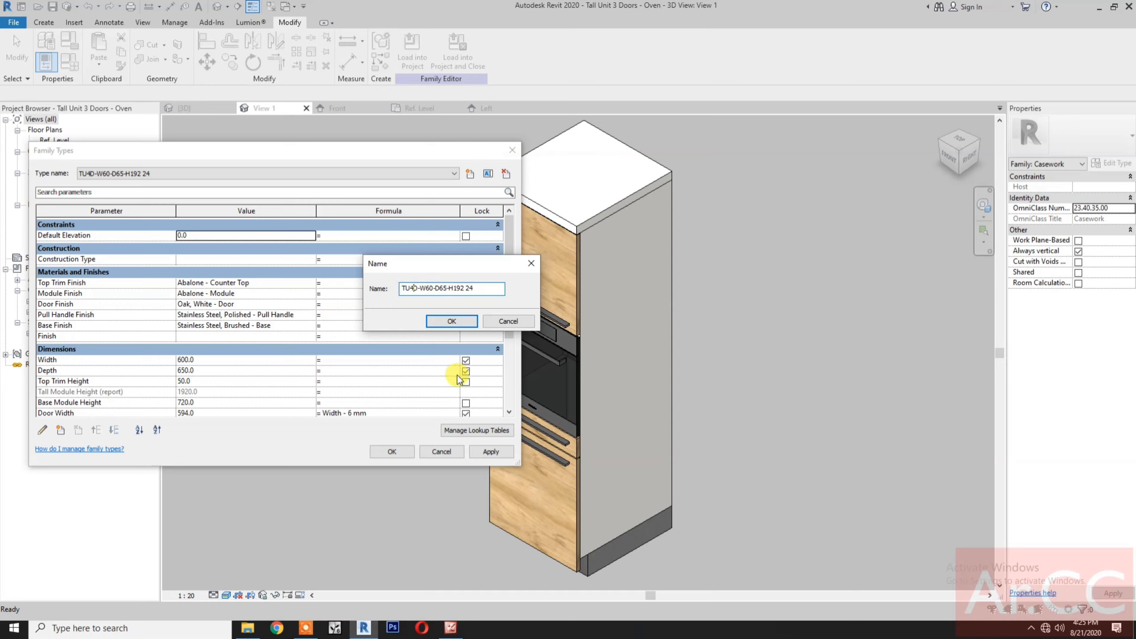
key(BackSpace)
text(3)
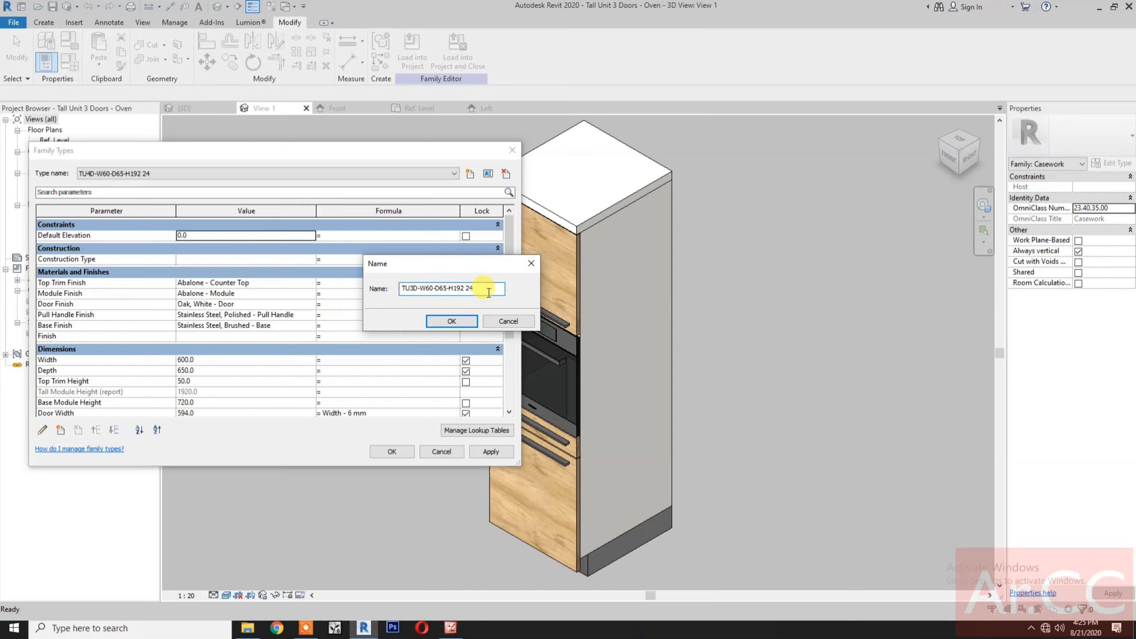
text( Oven)
click(467, 321)
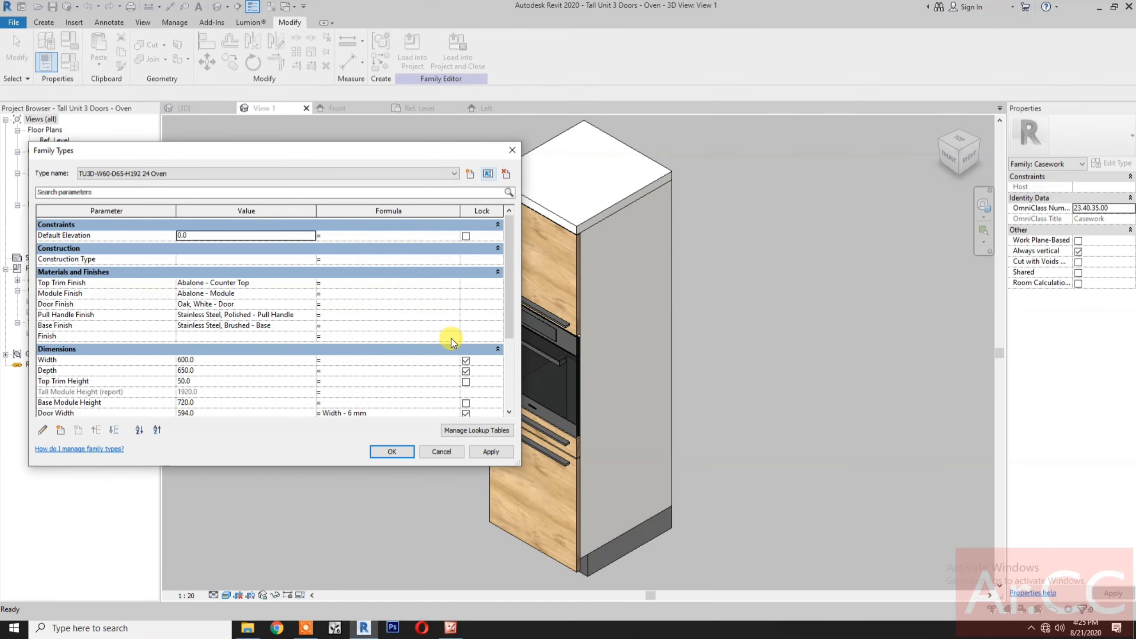
click(491, 451)
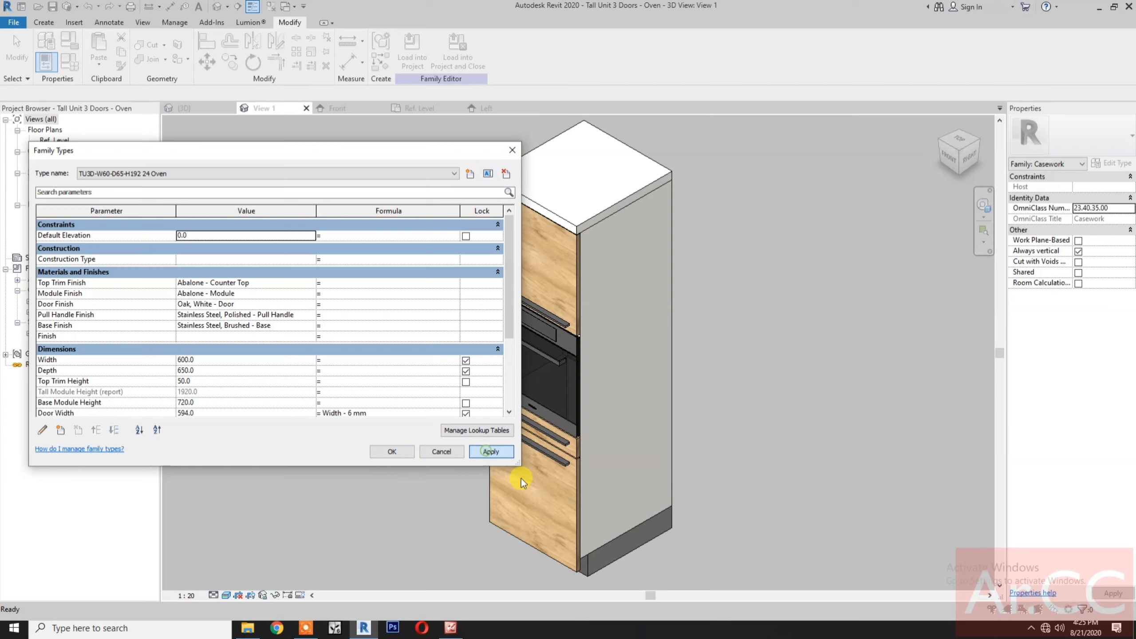
Step: Make TU3D-W60-D65-H192 36 Oven the current family type, review its parameters and accept the family types
click(210, 176)
click(205, 200)
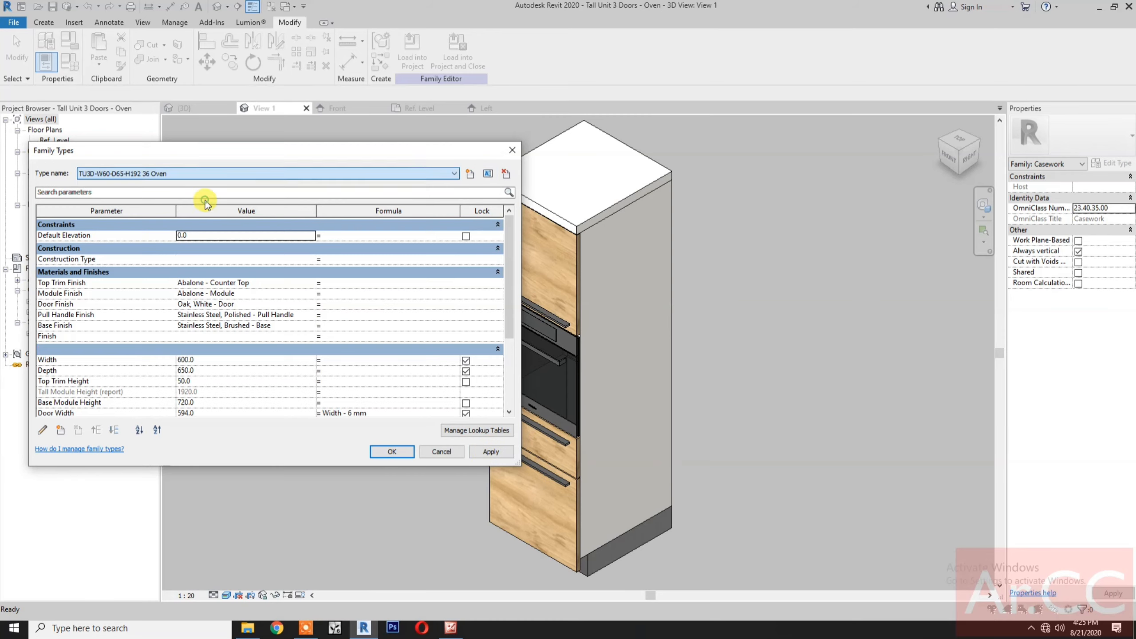
scroll(323, 360, down, 3)
scroll(323, 360, down, 1)
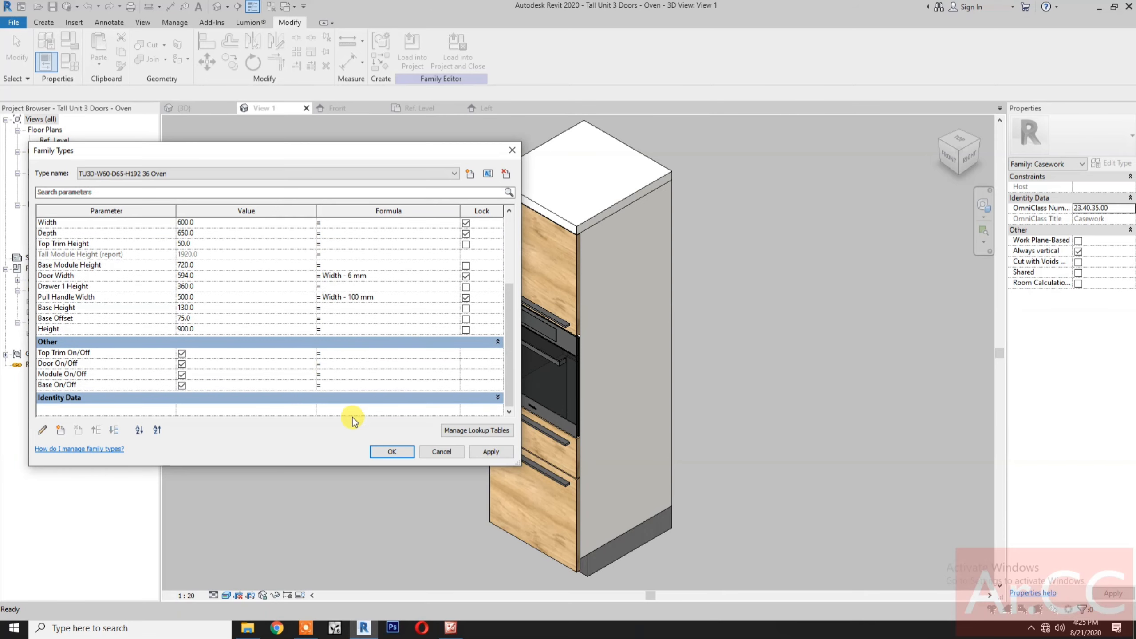
click(373, 451)
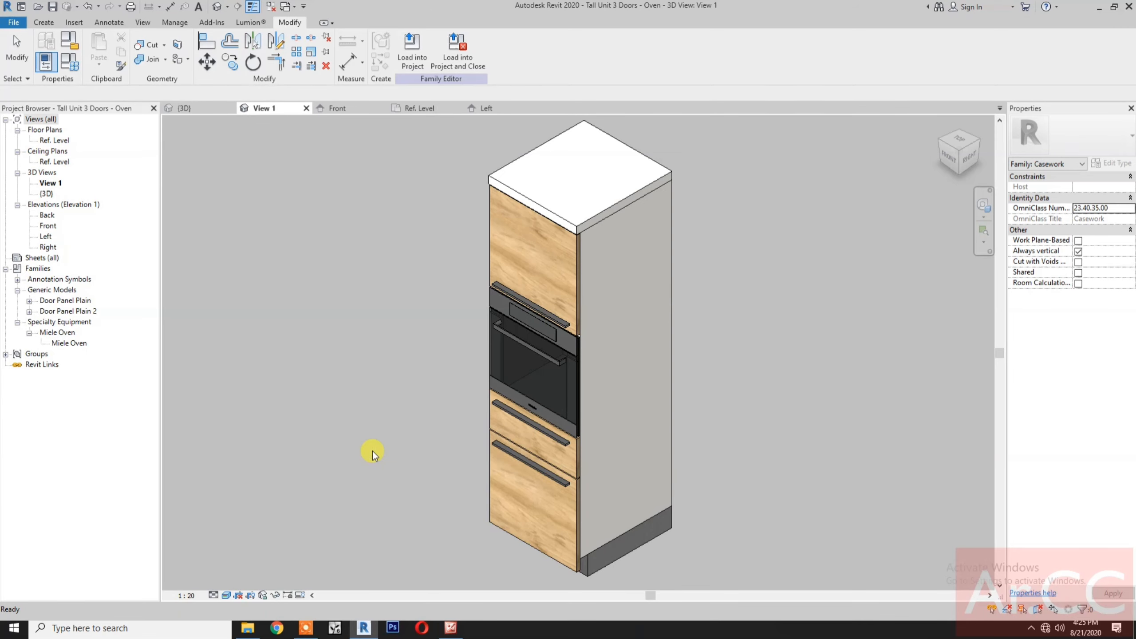
Step: Fit the whole unit in 3D View 1 and save the family
right_click(357, 429)
click(381, 364)
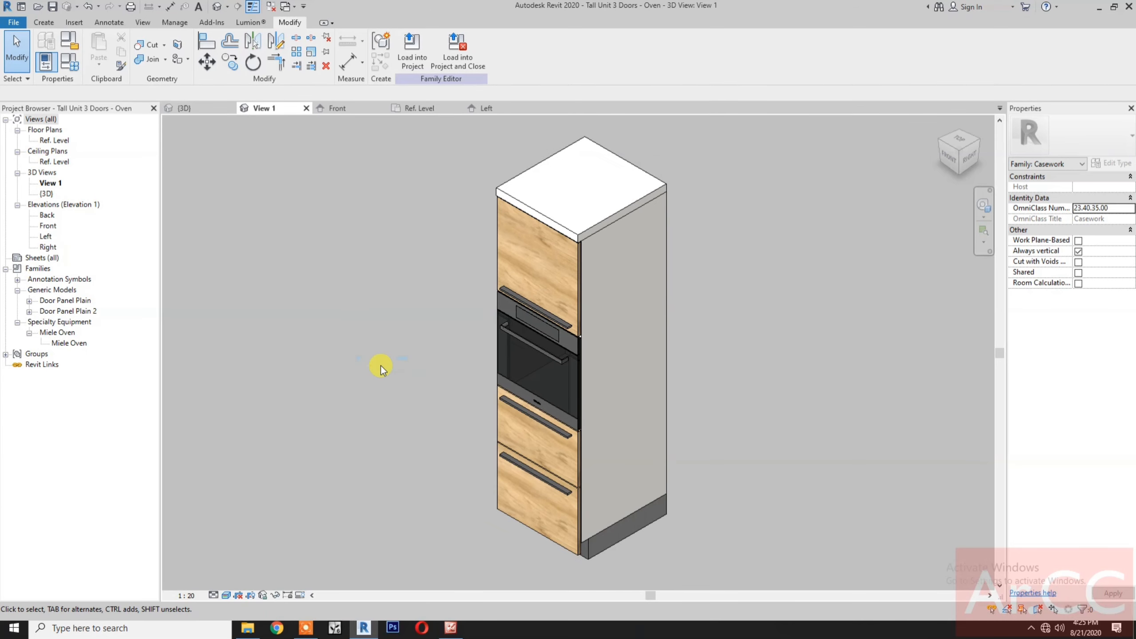
click(53, 8)
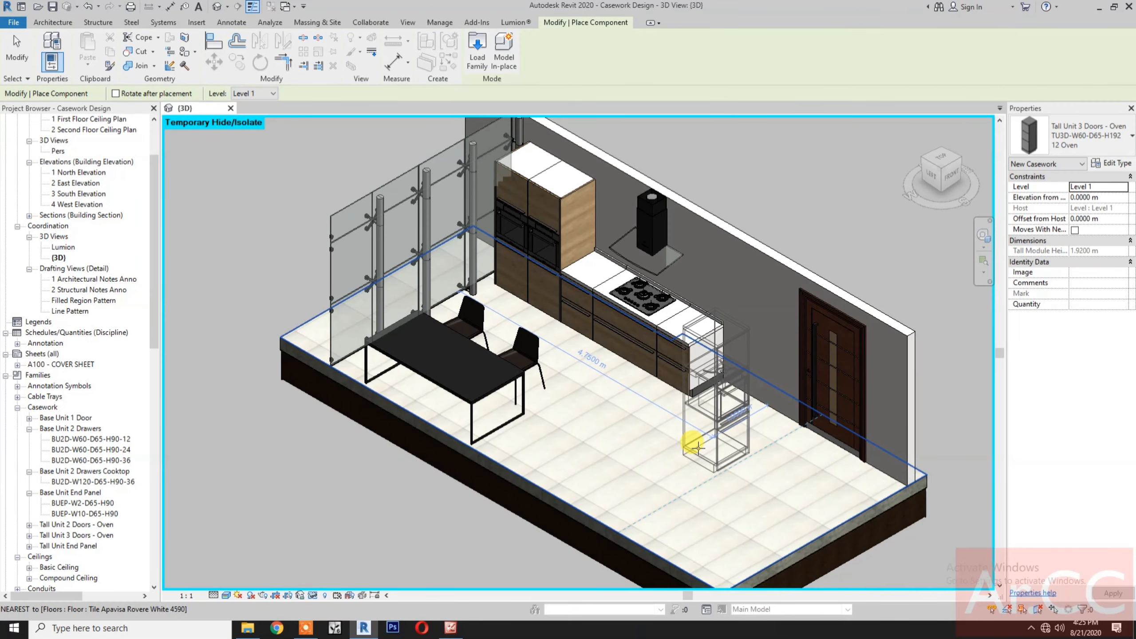
Step: In the Casework Design project, place one TU3D-W60-D65-H192 12 Oven unit near the counter's end and rotate it to face like the other cabinets
click(698, 447)
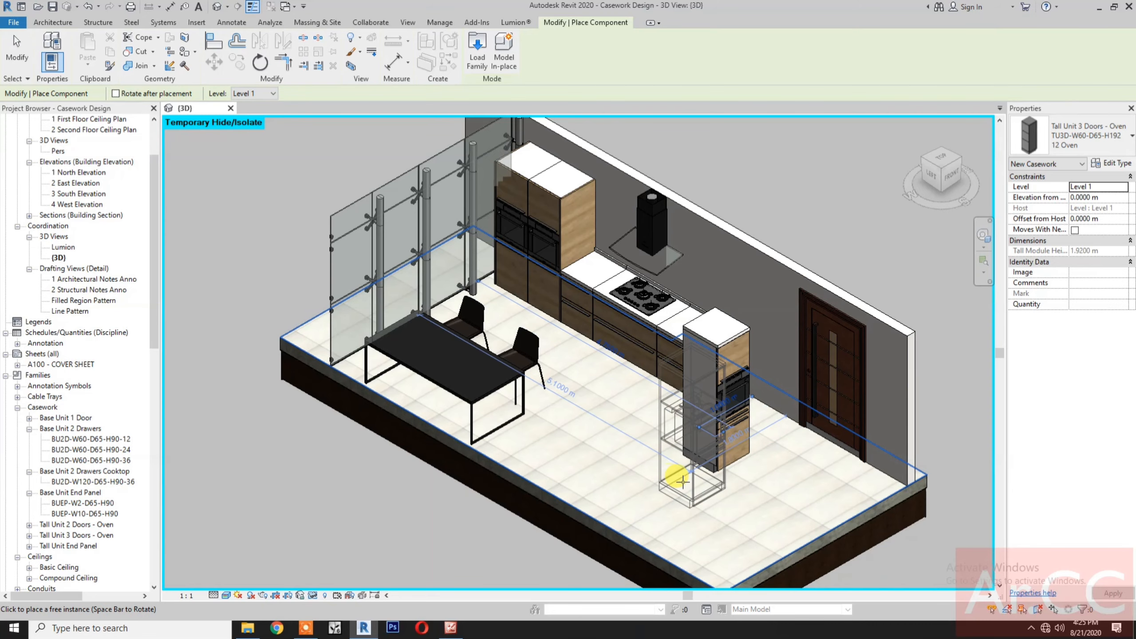
key(Escape)
key(Escape)
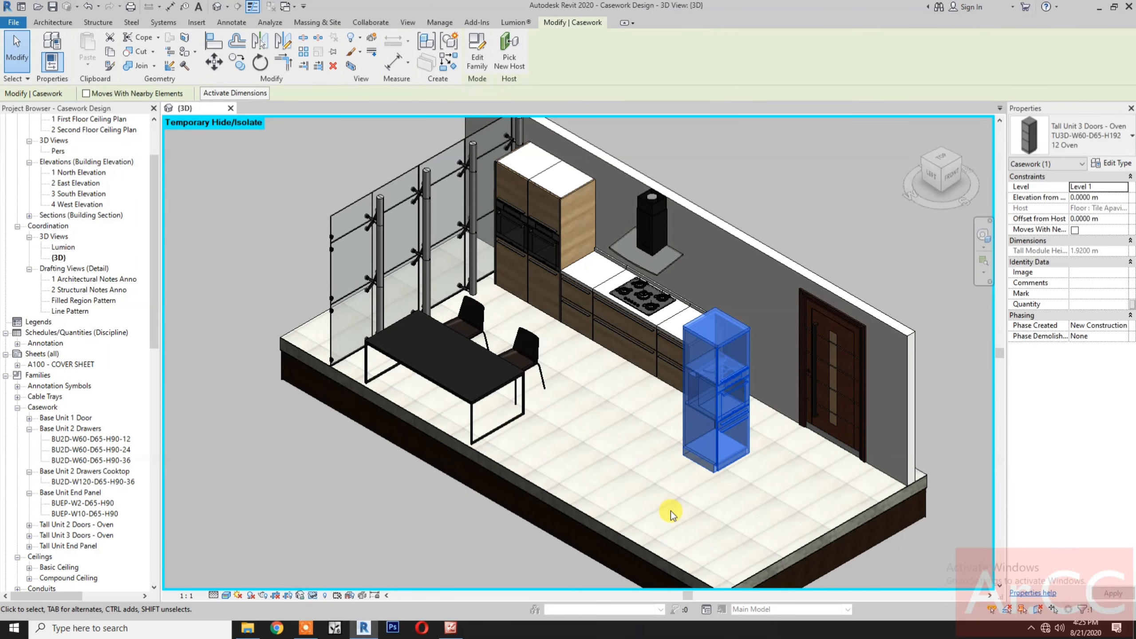
key(space)
key(space)
key(space)
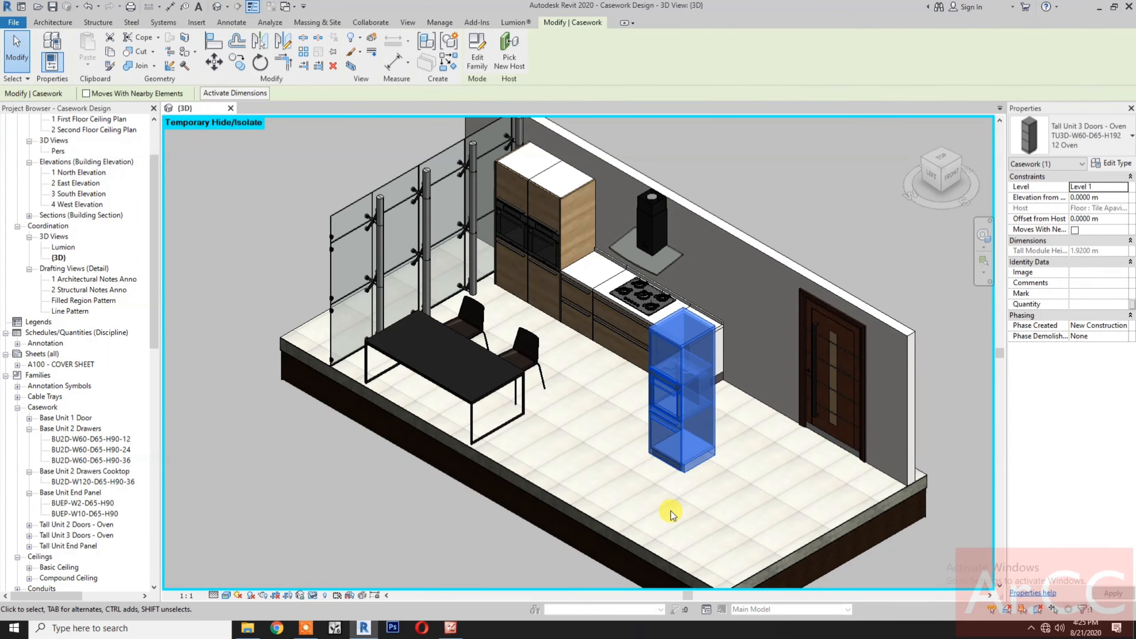
click(672, 512)
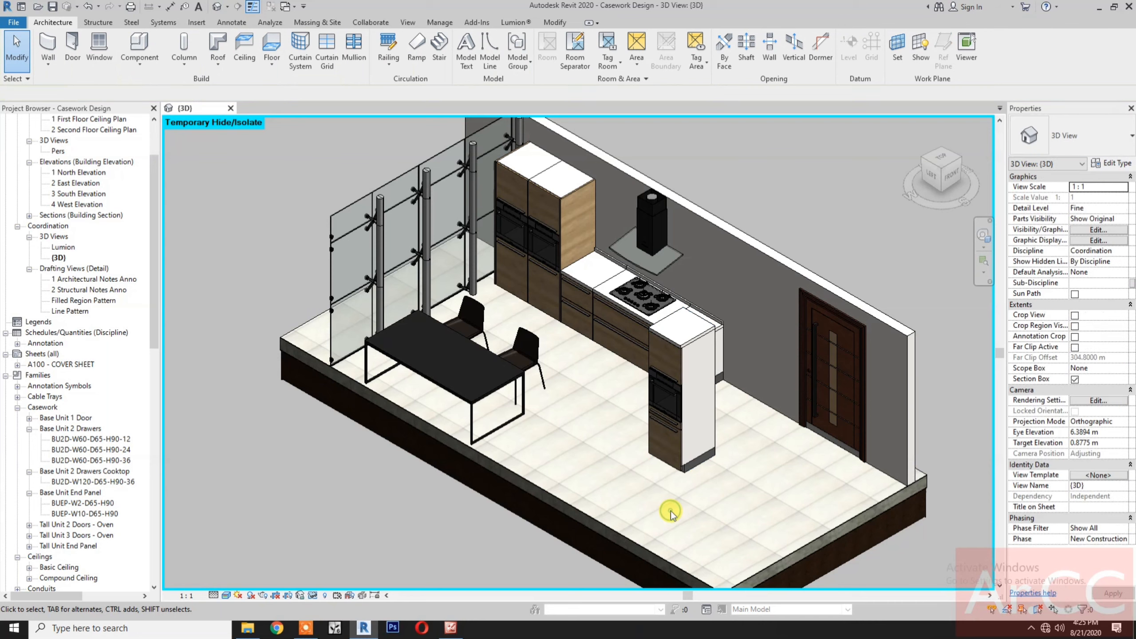
Step: Turn off Top Trim On/Off in the type properties of the placed TU3D-W60-D65-H192 12 Oven unit and clear the selection
click(683, 449)
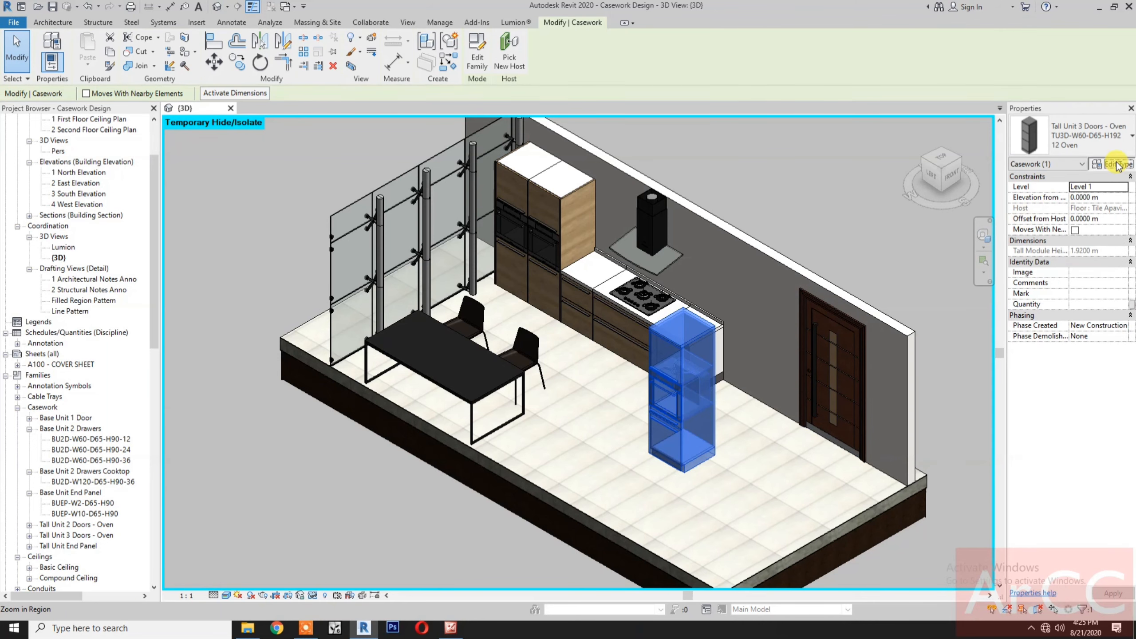
click(1117, 164)
scroll(401, 381, down, 6)
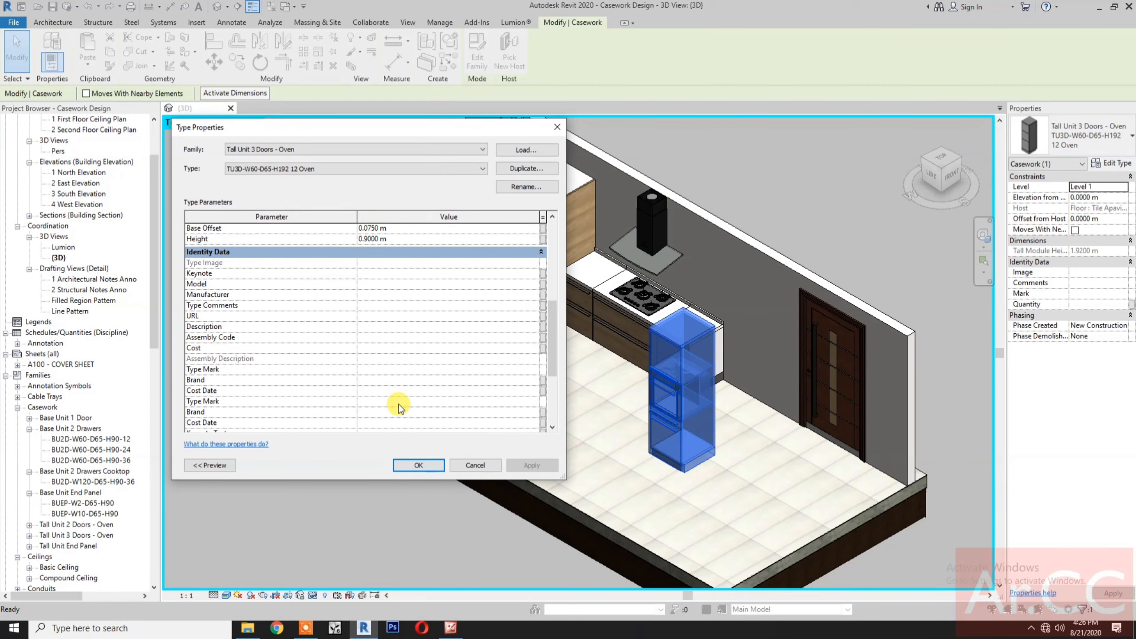
scroll(399, 404, down, 3)
click(363, 381)
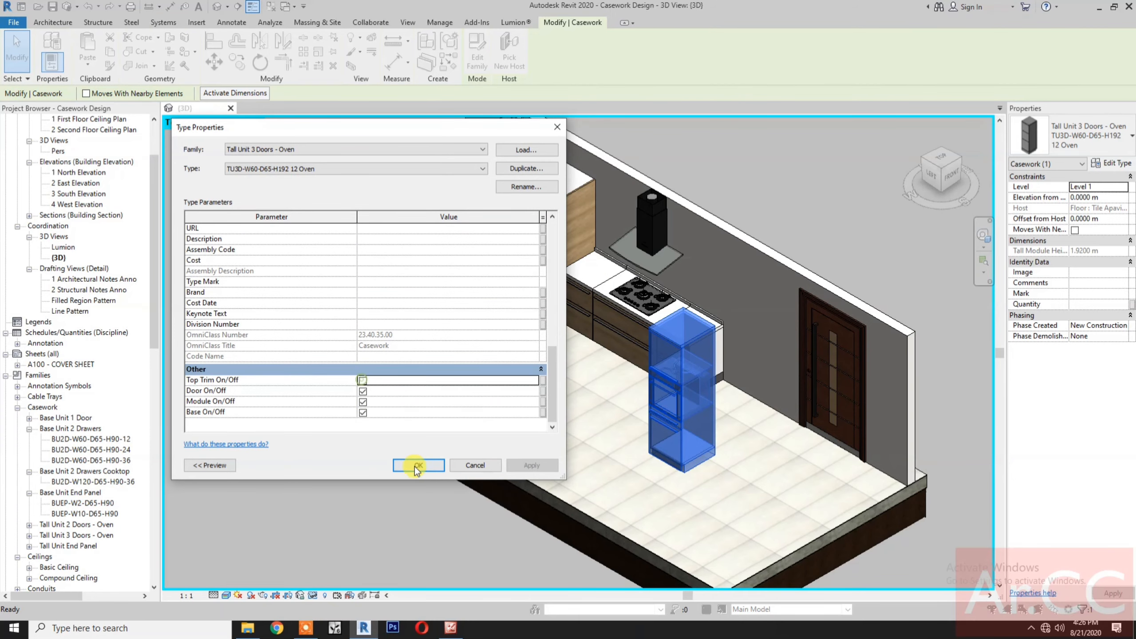
click(417, 467)
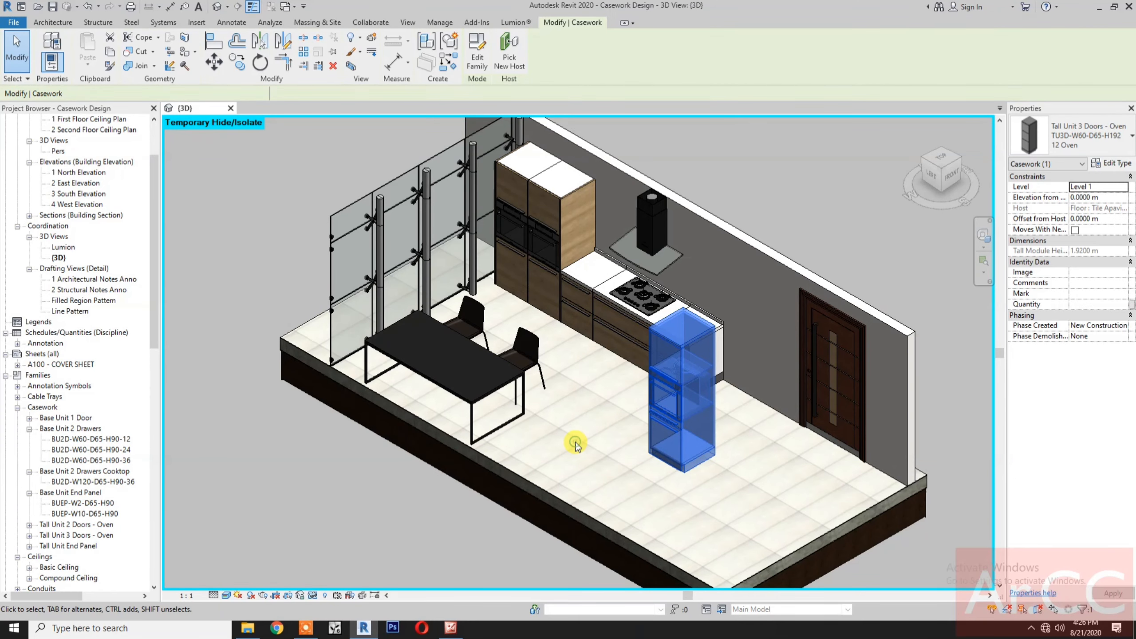
click(737, 335)
scroll(739, 333, up, 4)
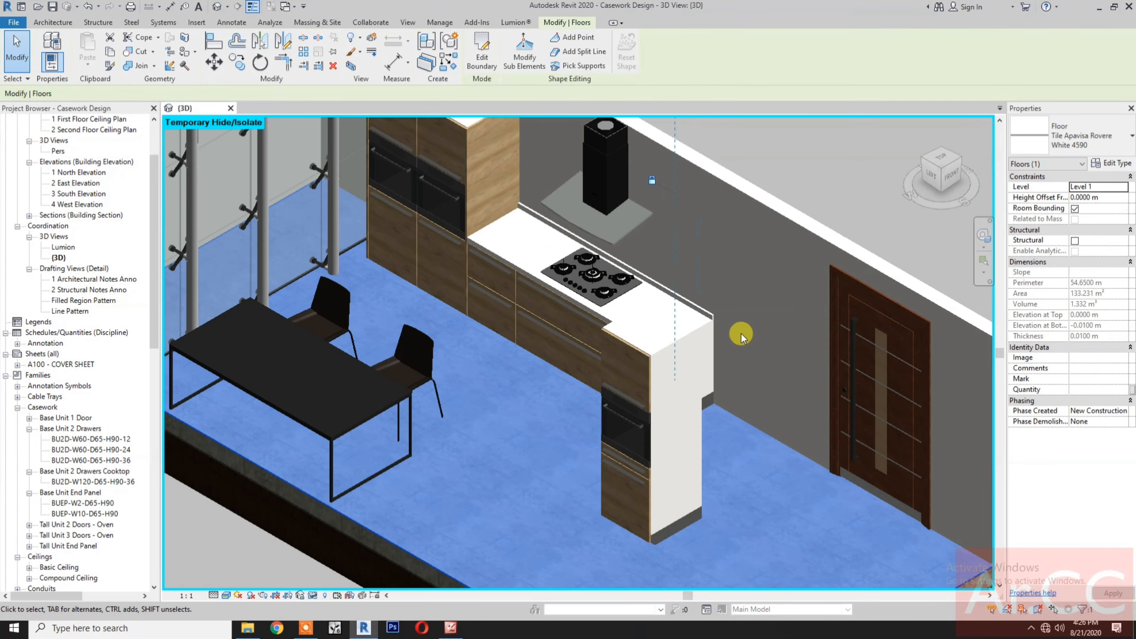
scroll(739, 333, down, 2)
key(Escape)
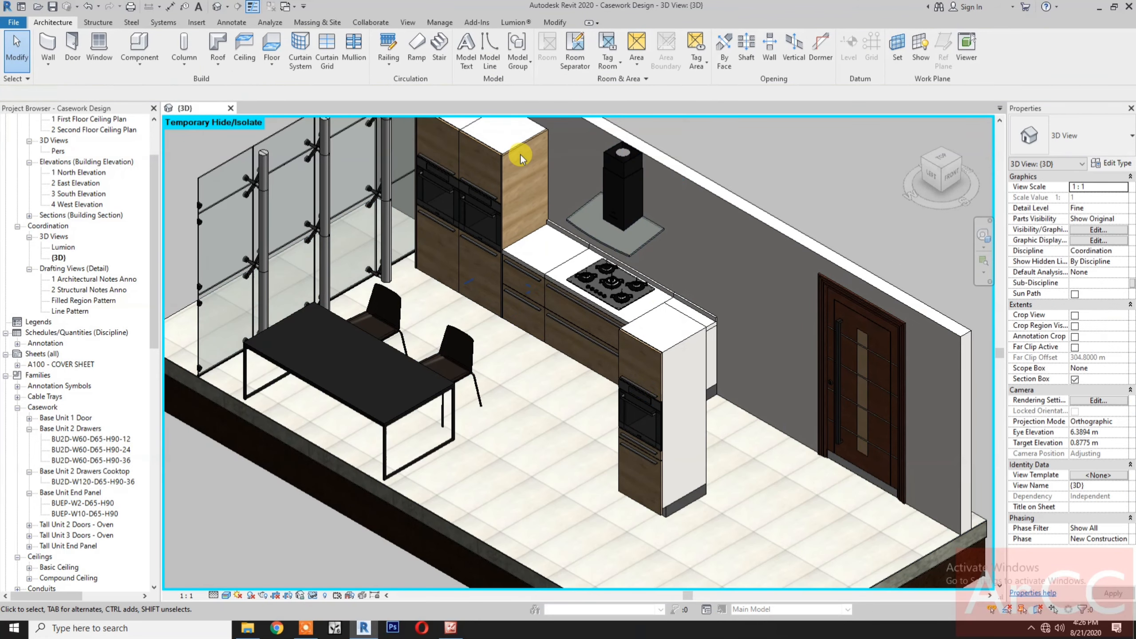
Step: Create a similar TUEP-W2-D65-H1920 tall end panel from the existing one, rotate it and place it just beyond the counter's end
click(521, 150)
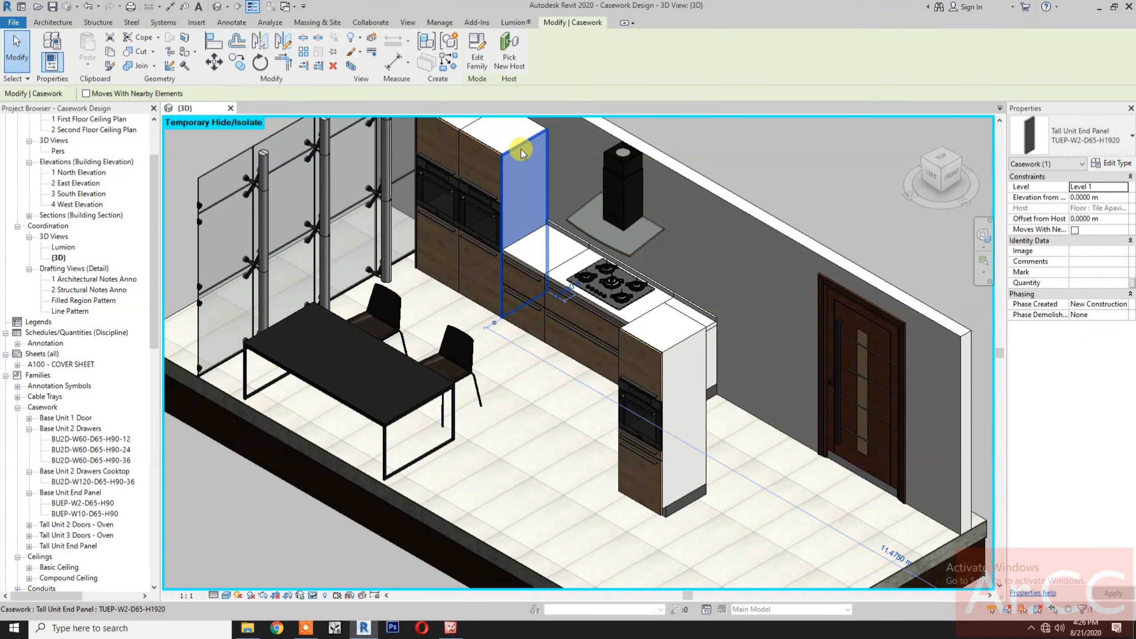
right_click(521, 149)
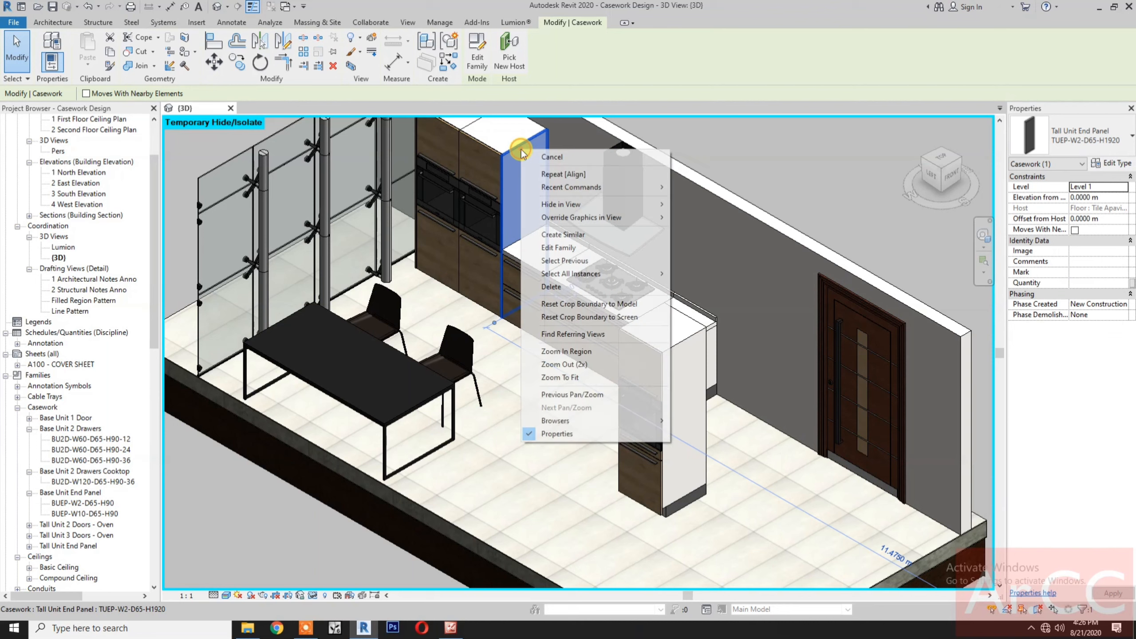
click(563, 234)
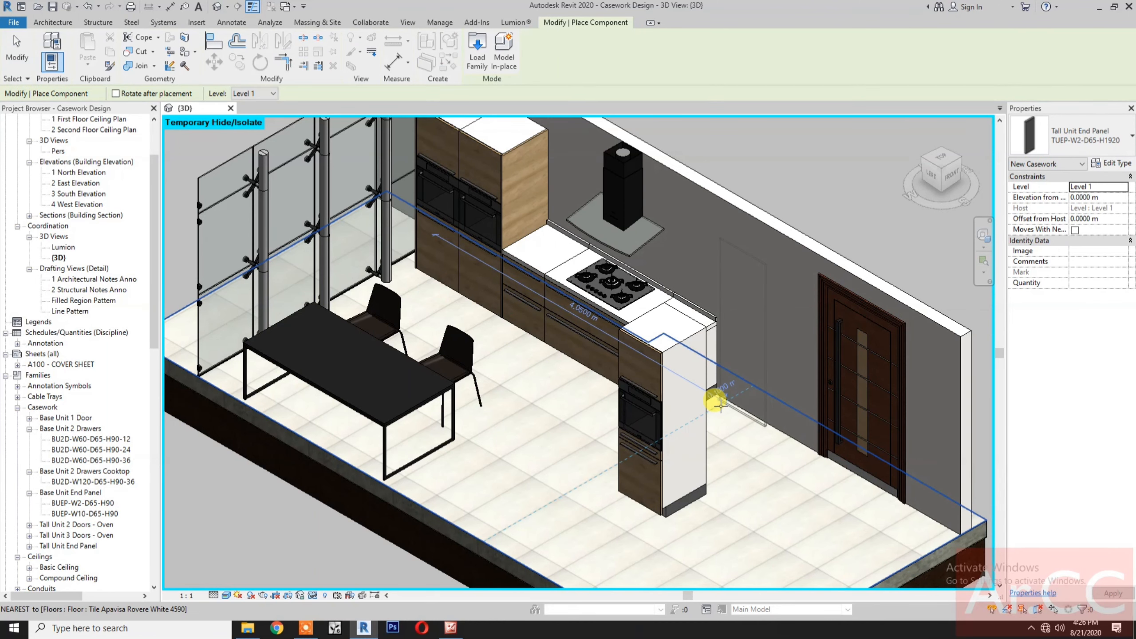
key(space)
key(space)
key(space)
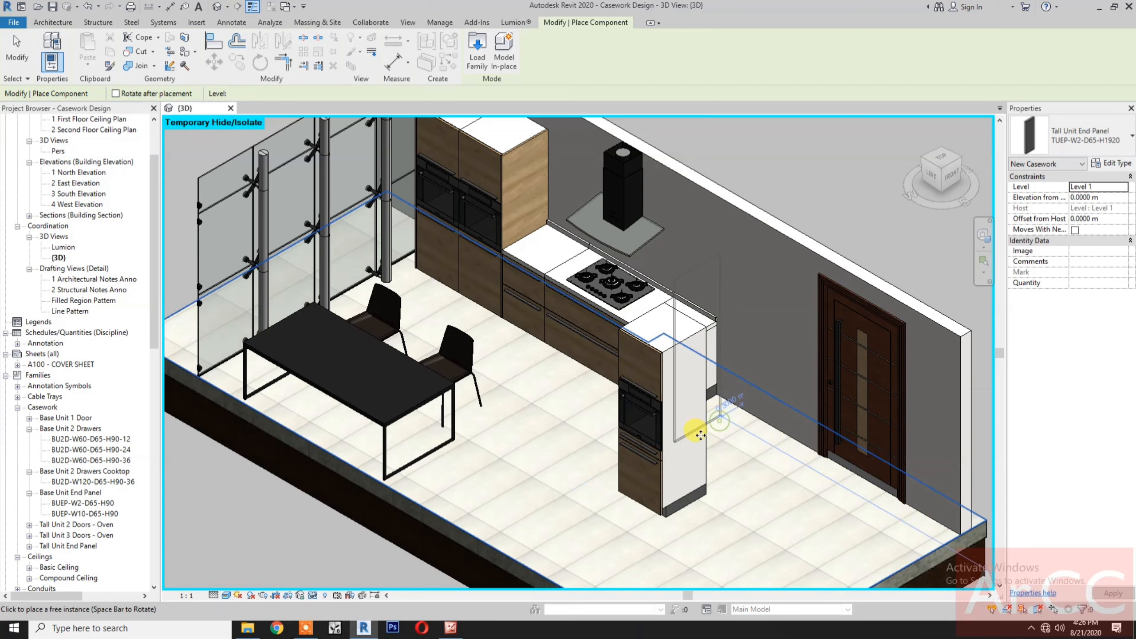
key(Escape)
key(Escape)
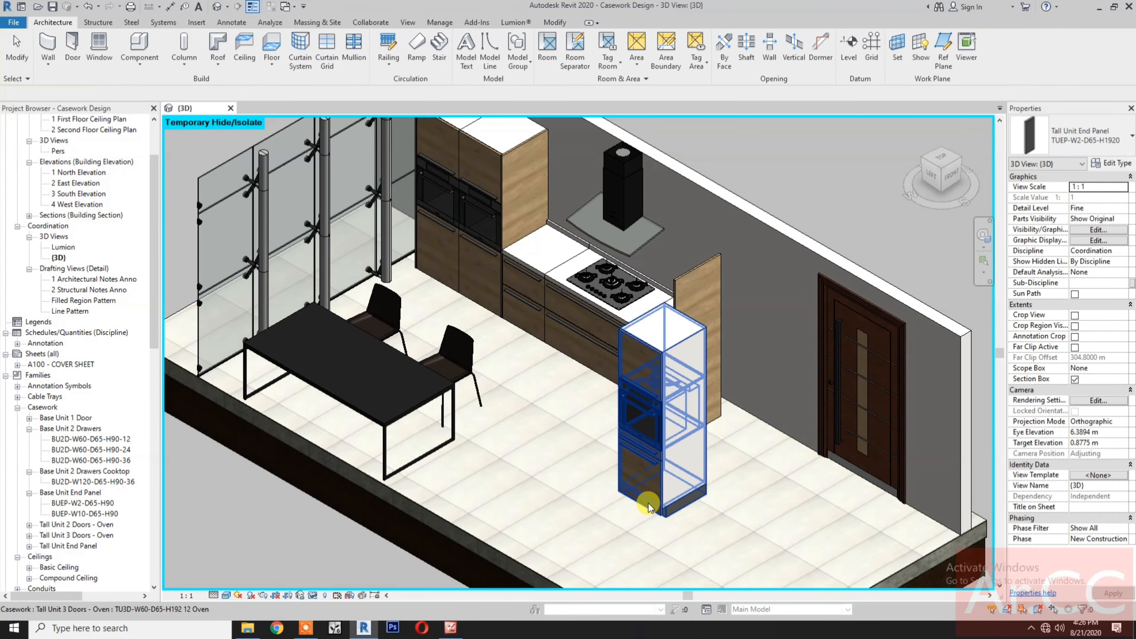
Step: Move the three-door tall oven unit away from the end panel to the open floor in front of the cooktop counter
drag(658, 508, 541, 452)
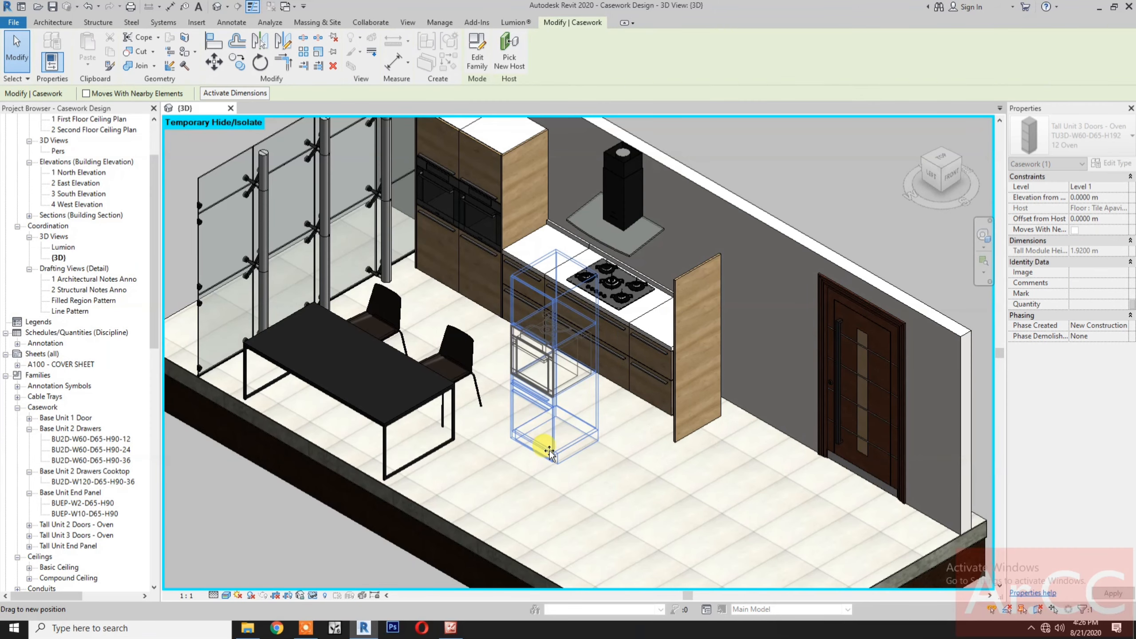
scroll(687, 356, up, 3)
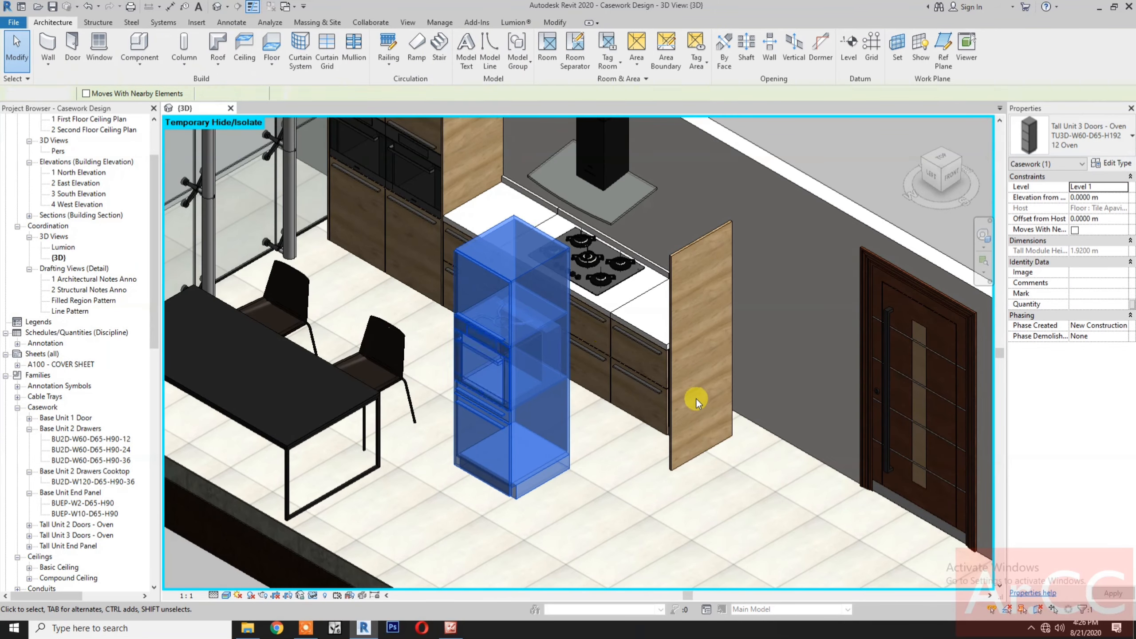
key(Escape)
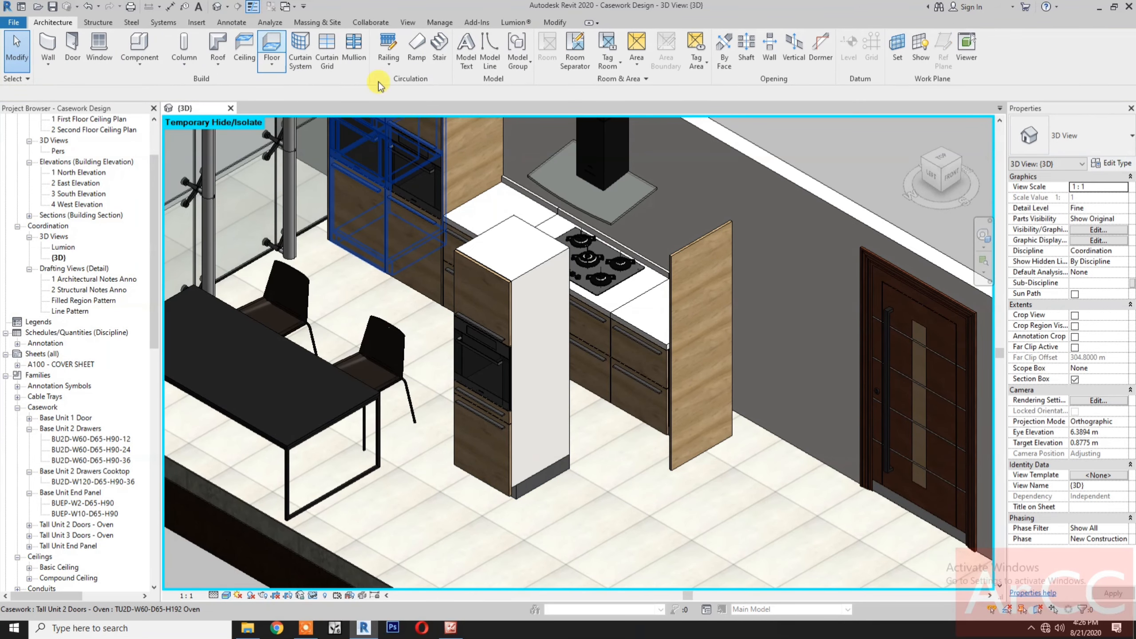
Step: Align the back edge of the new tall end panel with the kitchen wall's face
click(555, 22)
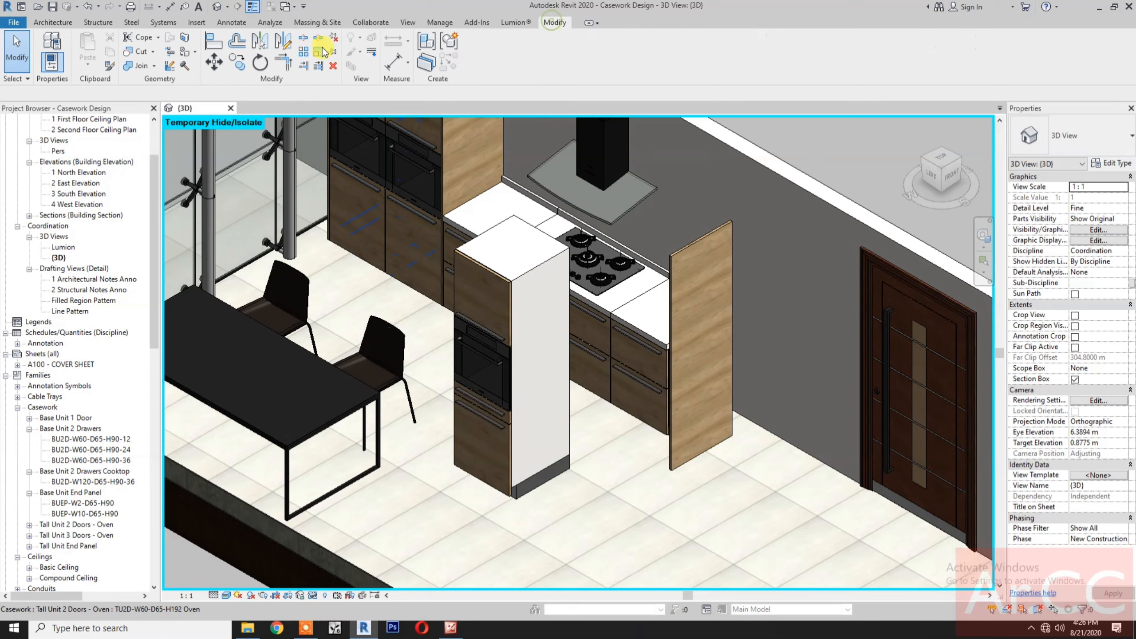
click(215, 44)
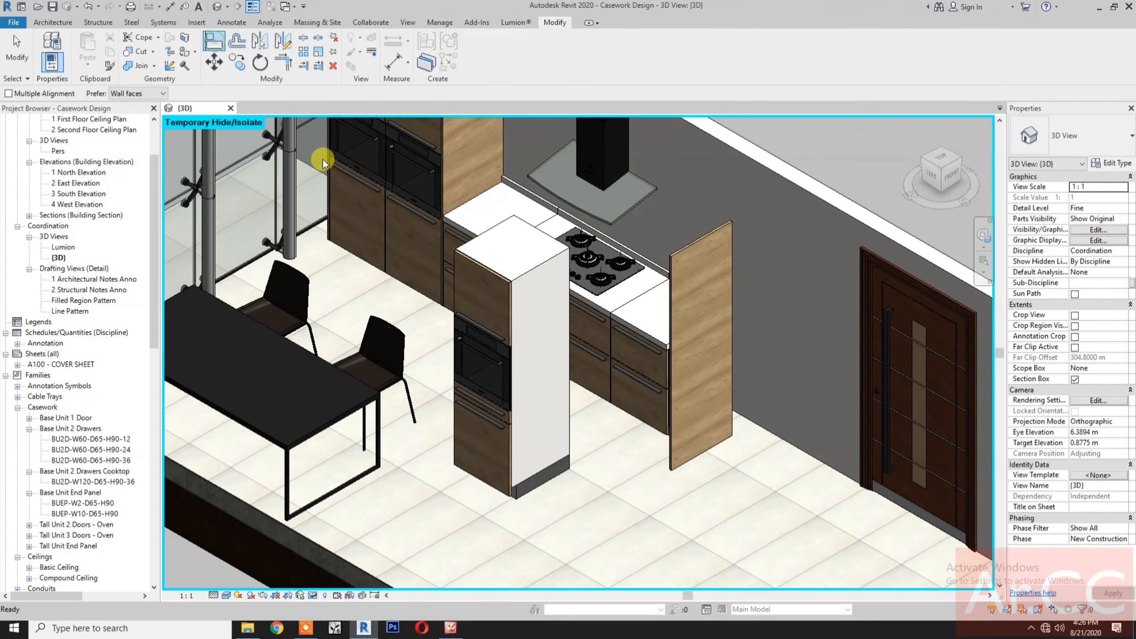
click(778, 176)
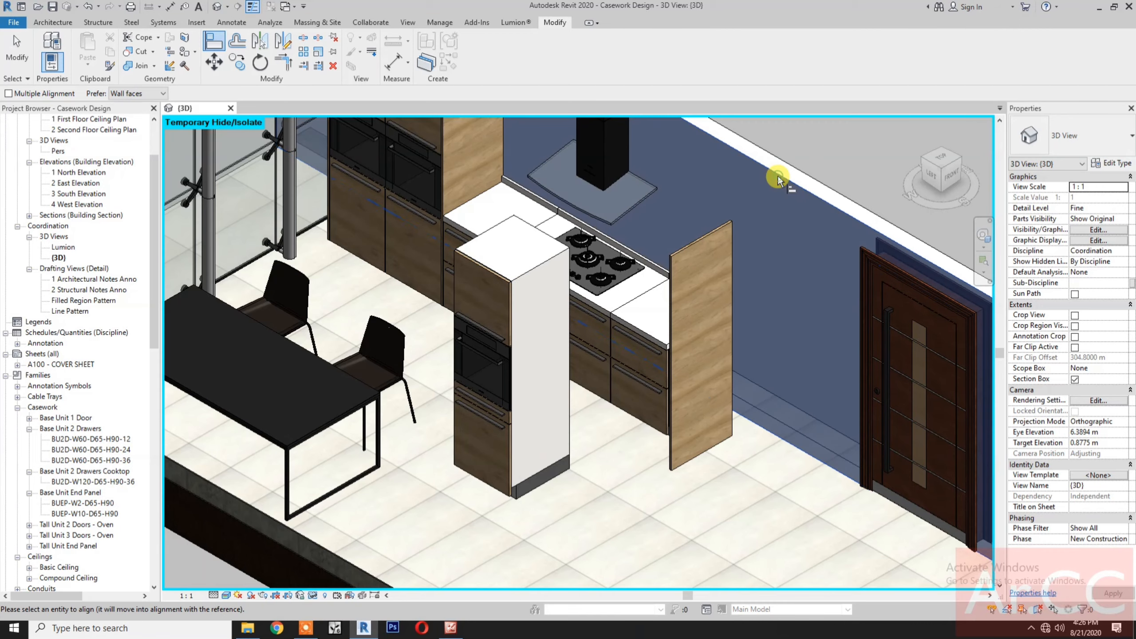
scroll(747, 216, up, 2)
click(724, 228)
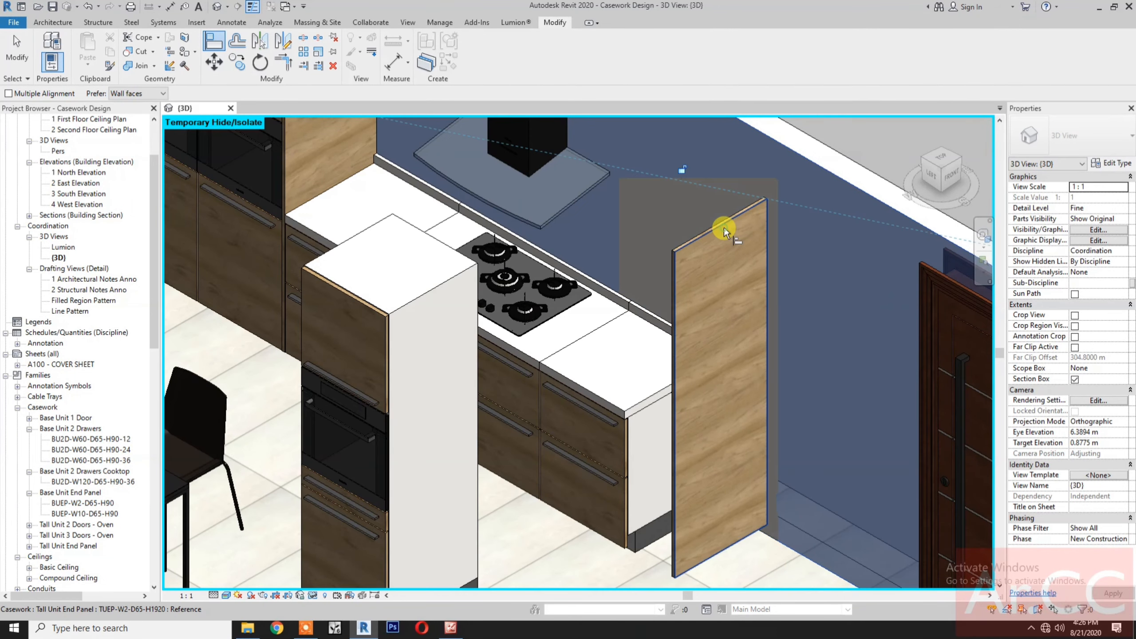
Step: Align the new tall end panel's inner face with the exposed side of the last base drawer unit
scroll(710, 384, down, 3)
scroll(667, 362, up, 2)
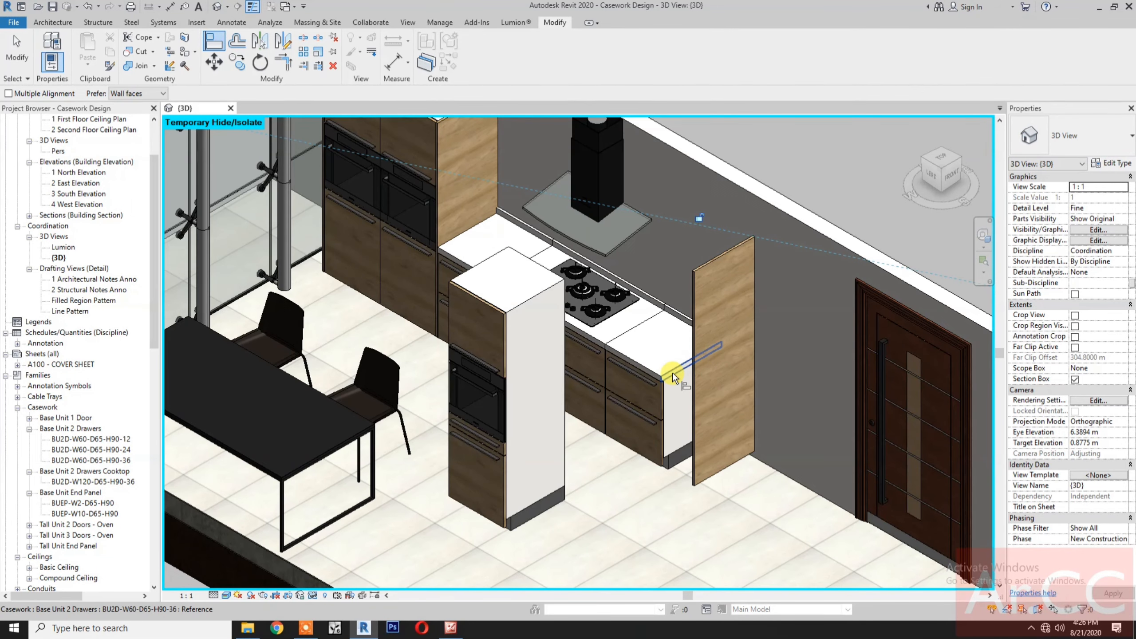
click(673, 373)
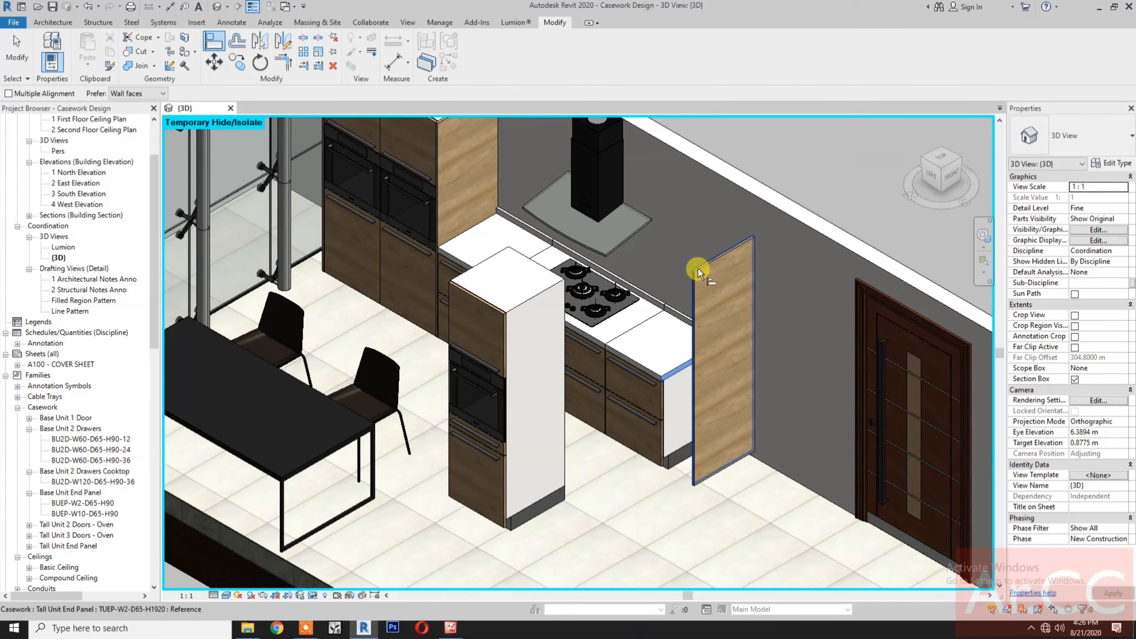
click(698, 268)
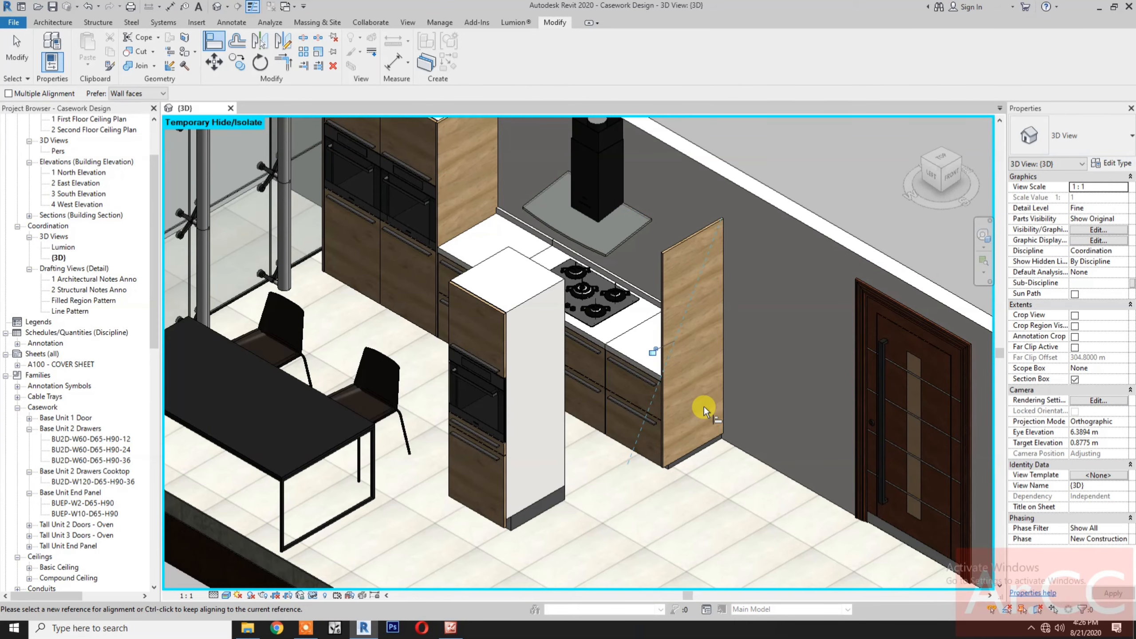
Step: Align the tall oven unit's side with the end panel's outer face and its front with the existing tall units' doors
click(679, 249)
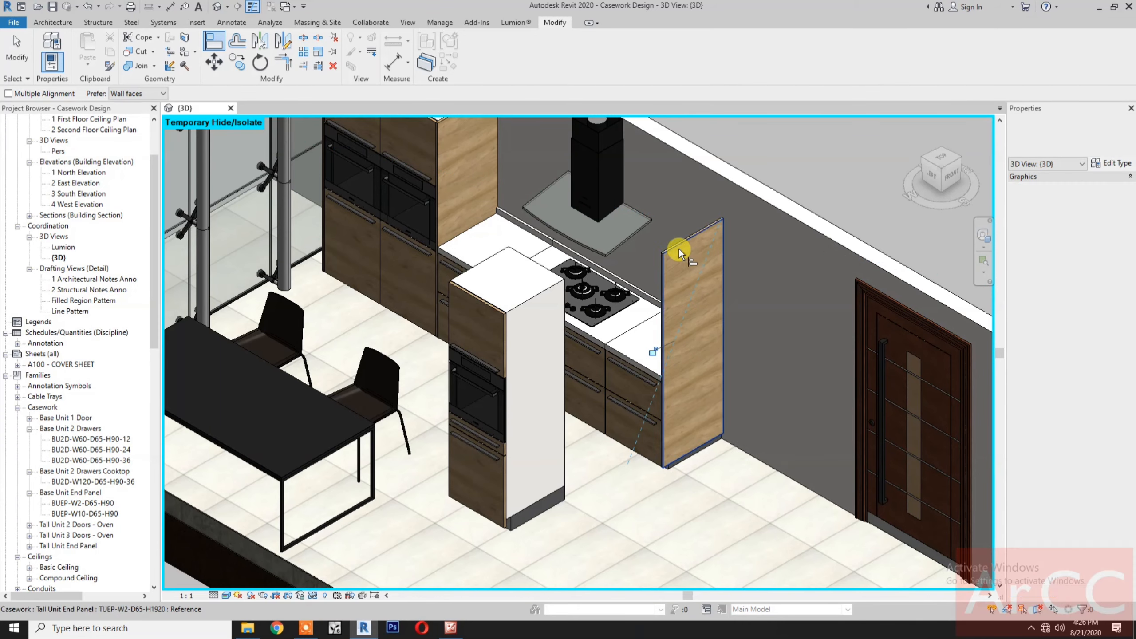
click(500, 257)
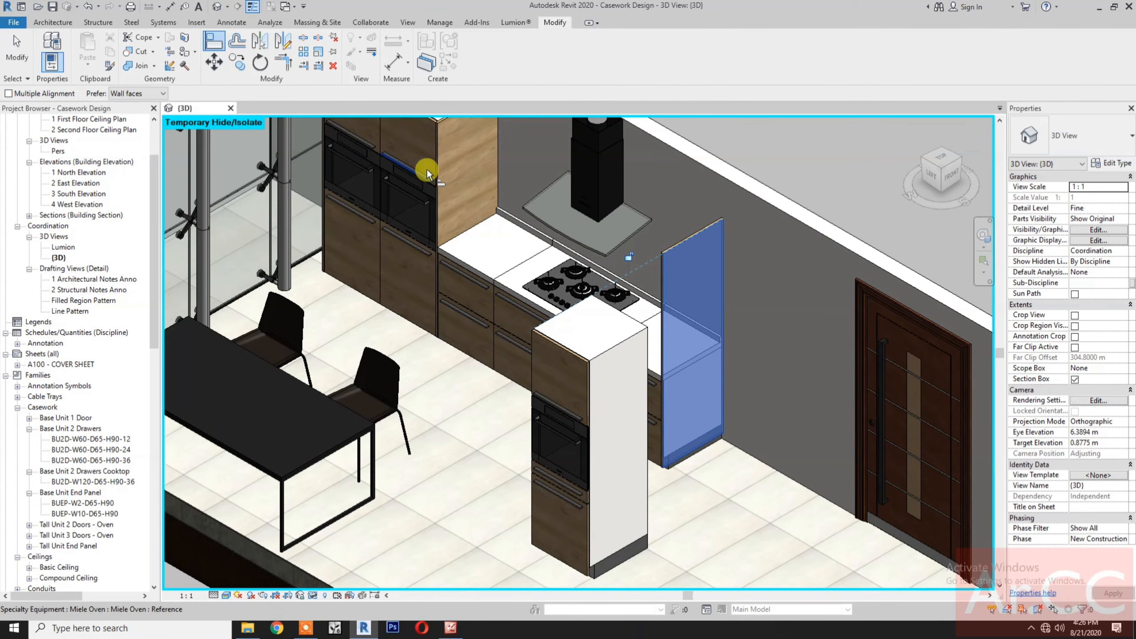
middle_drag(447, 250, 455, 290)
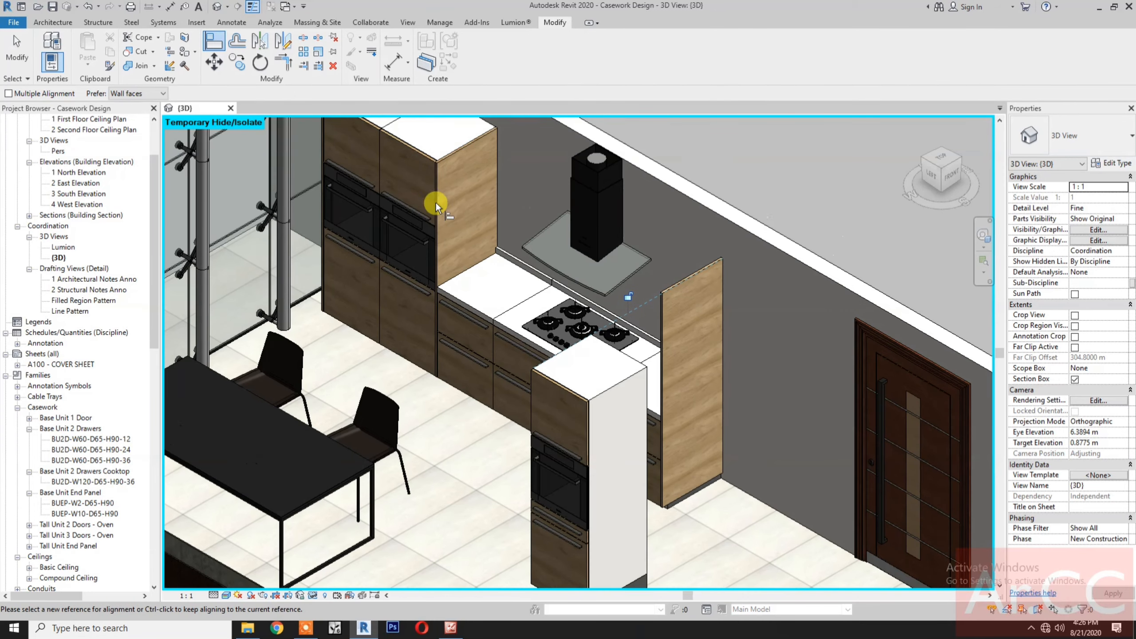
click(423, 164)
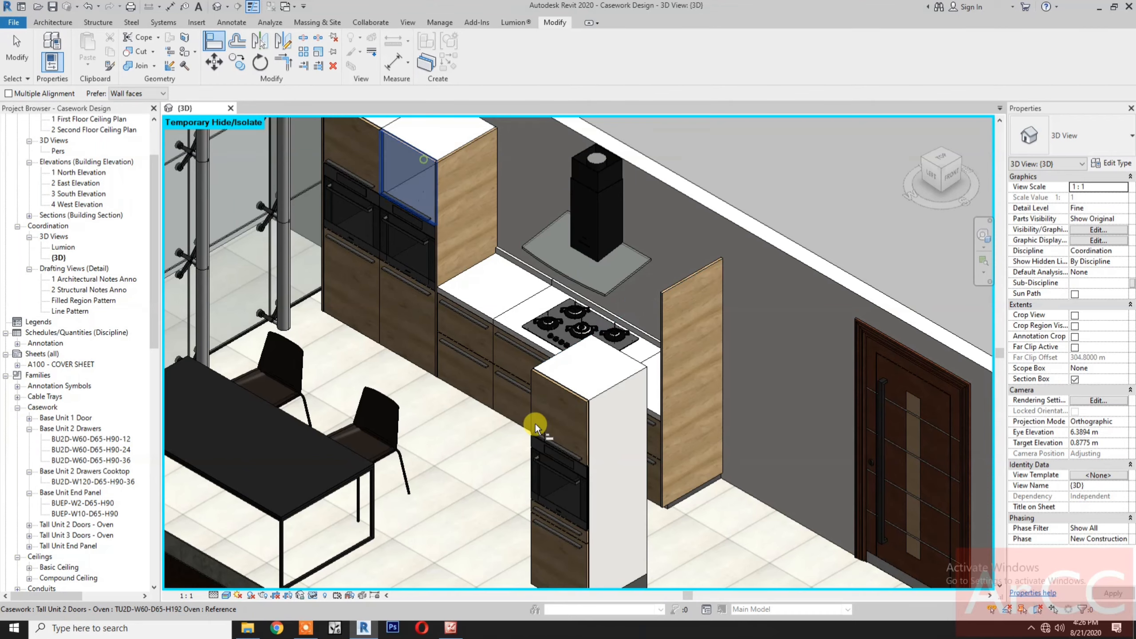
click(549, 386)
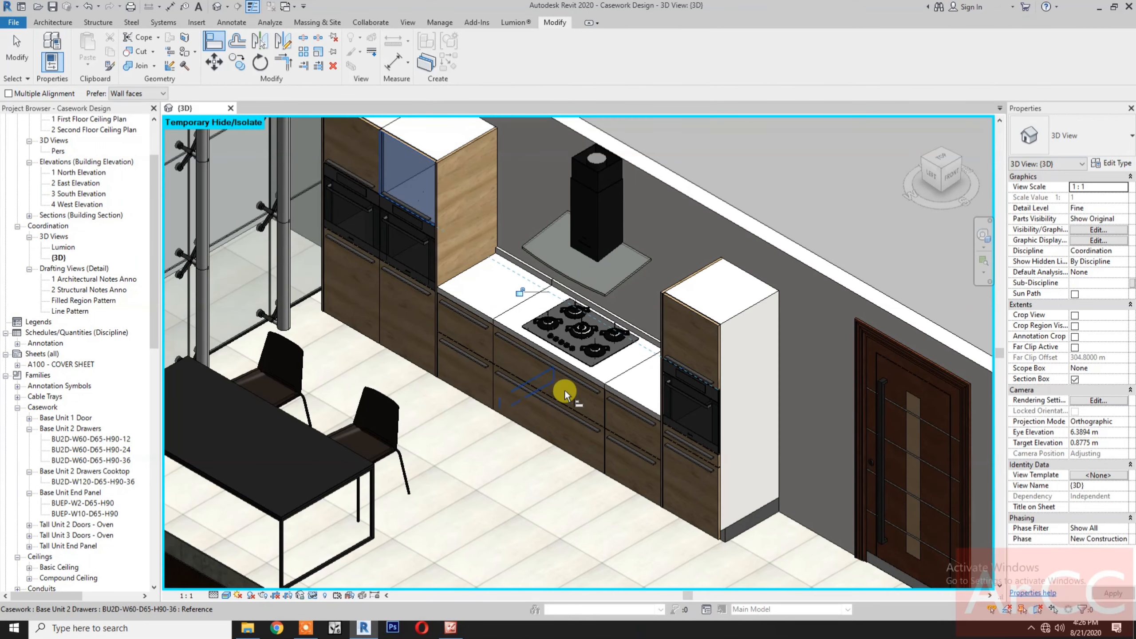
key(Escape)
Step: Copy the aligned tall oven unit 0.6 m along the wall towards the door and clear the selection
click(720, 517)
click(236, 62)
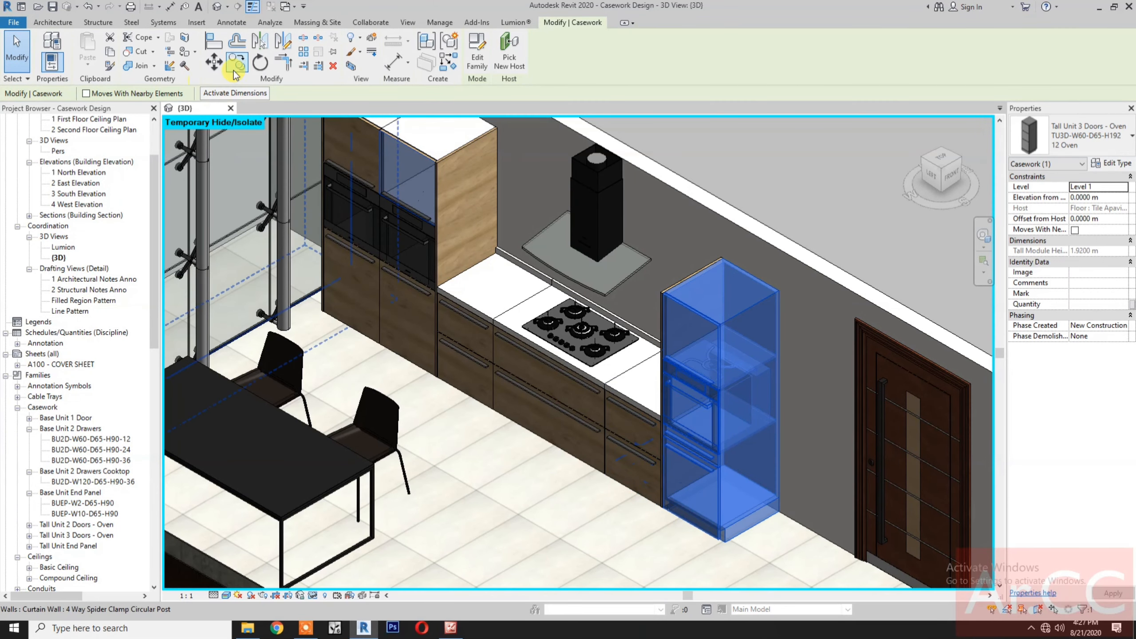
click(529, 472)
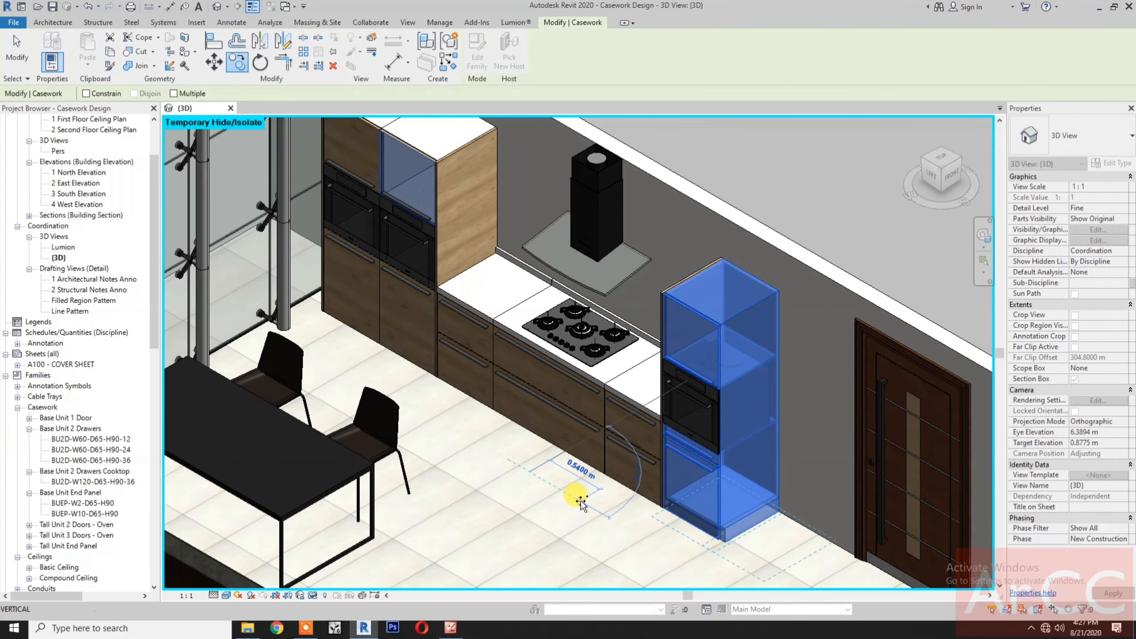
text(.6)
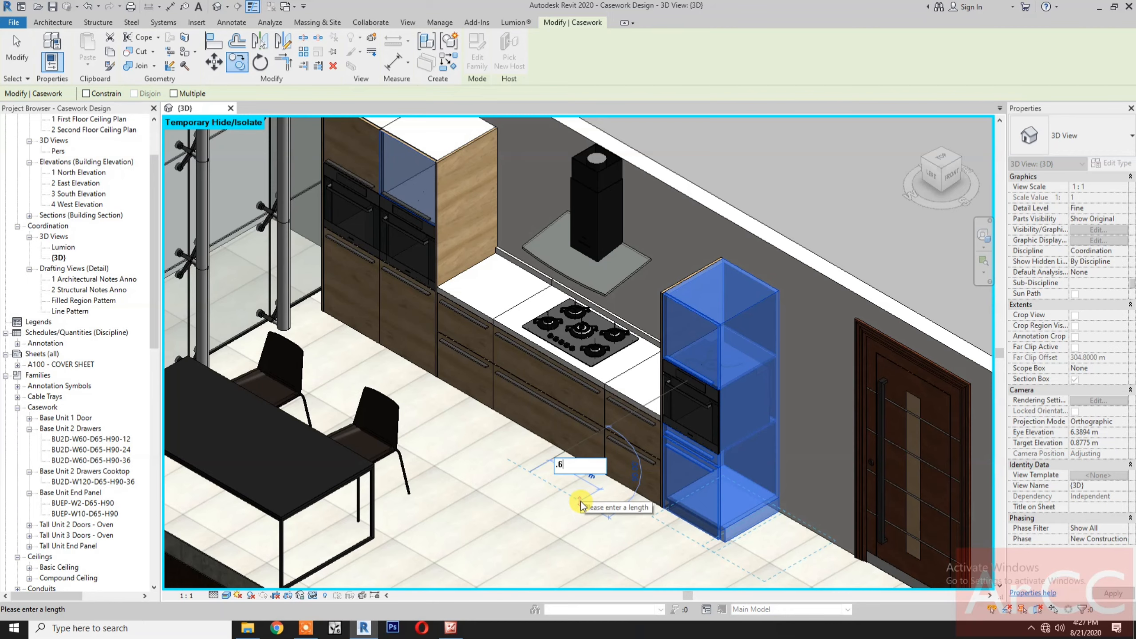
key(Return)
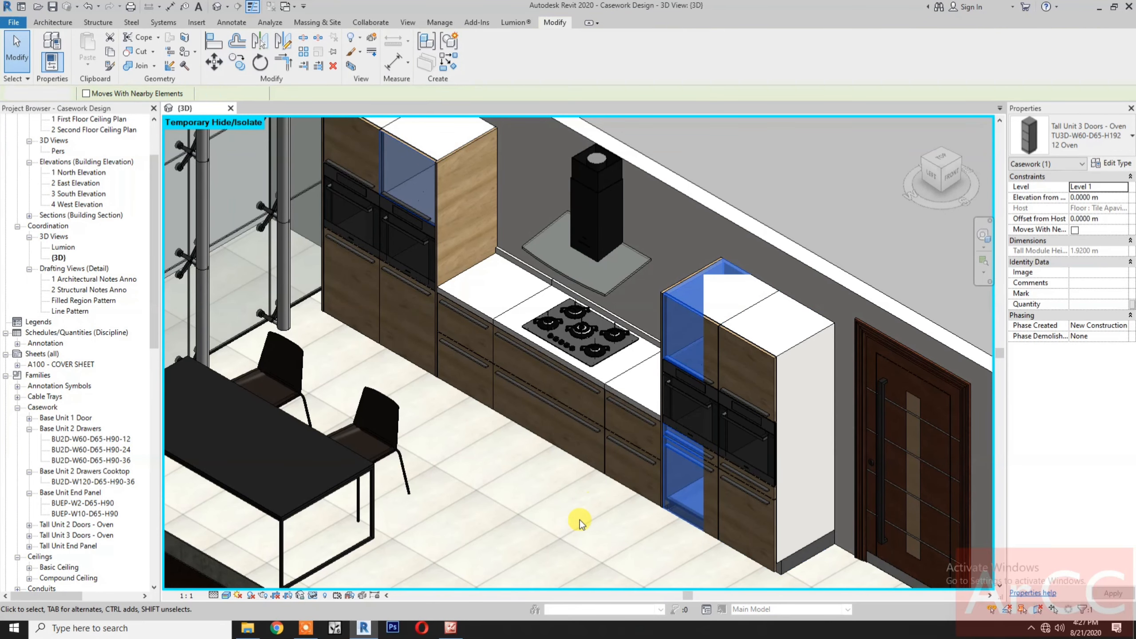
key(Escape)
scroll(571, 485, down, 2)
scroll(633, 588, up, 1)
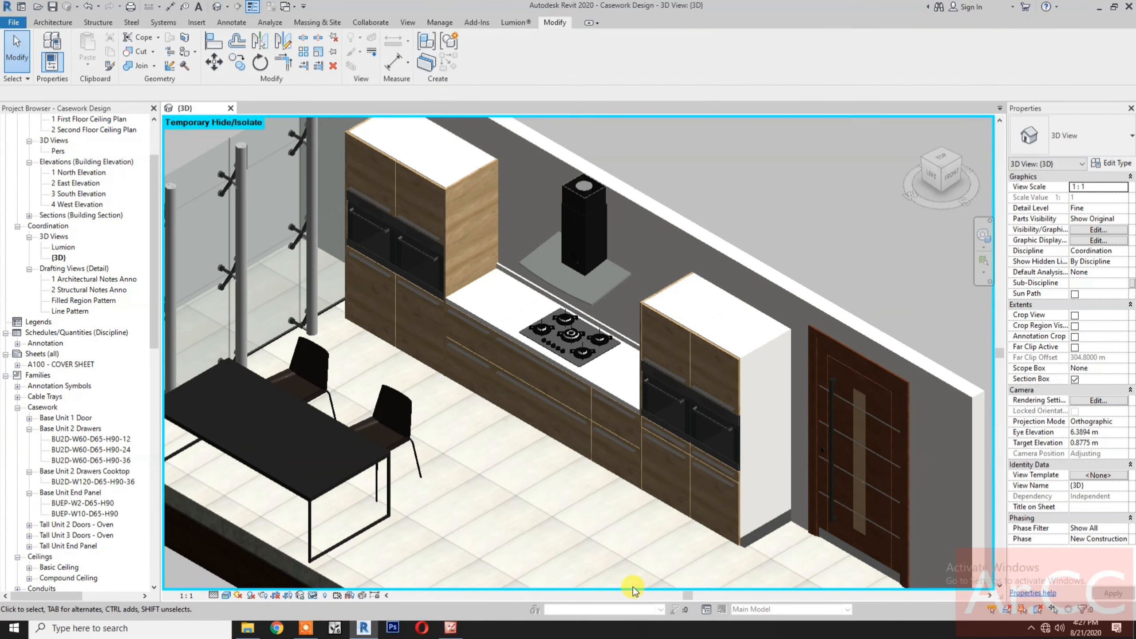
Step: Create another TUEP-W2-D65-H1920 end panel and place it beside the exposed side of the copied tall oven unit
click(637, 312)
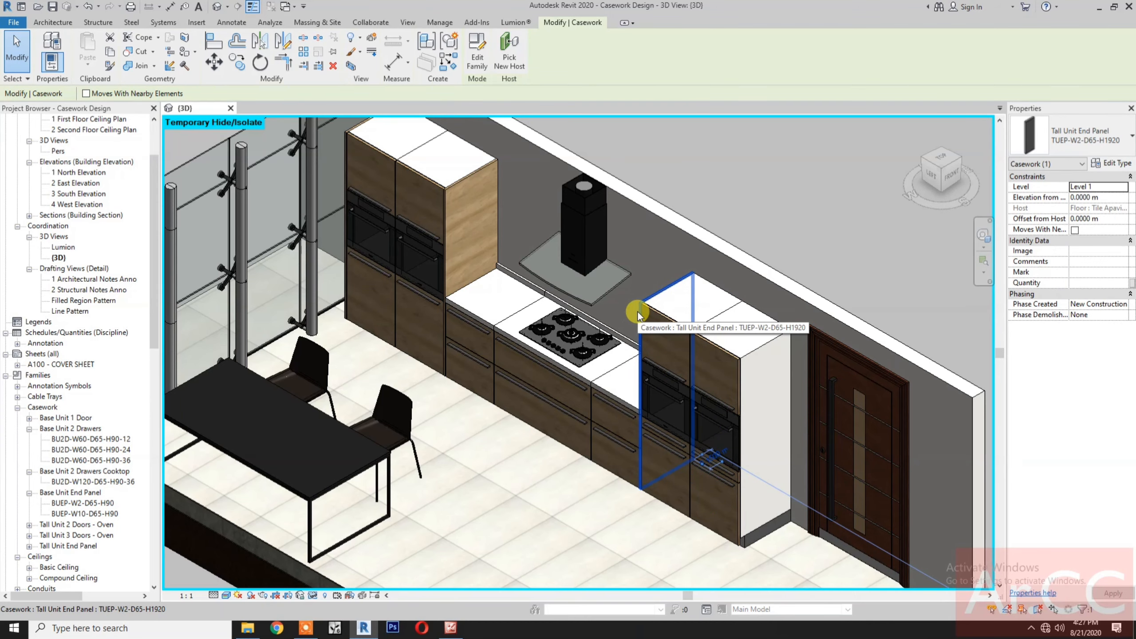
right_click(637, 312)
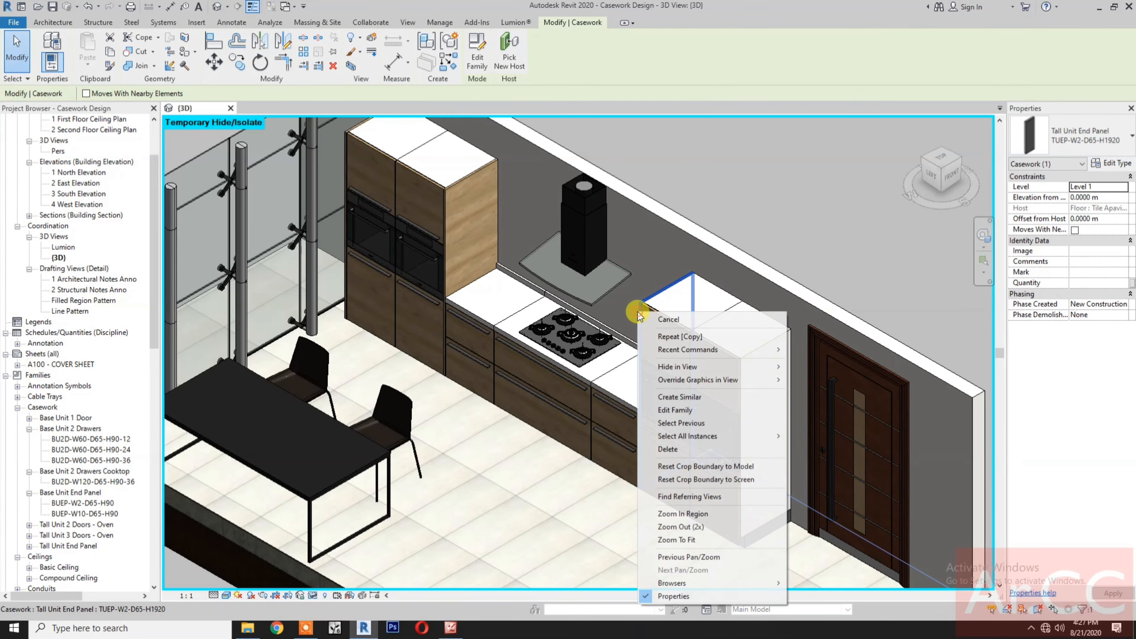
click(693, 400)
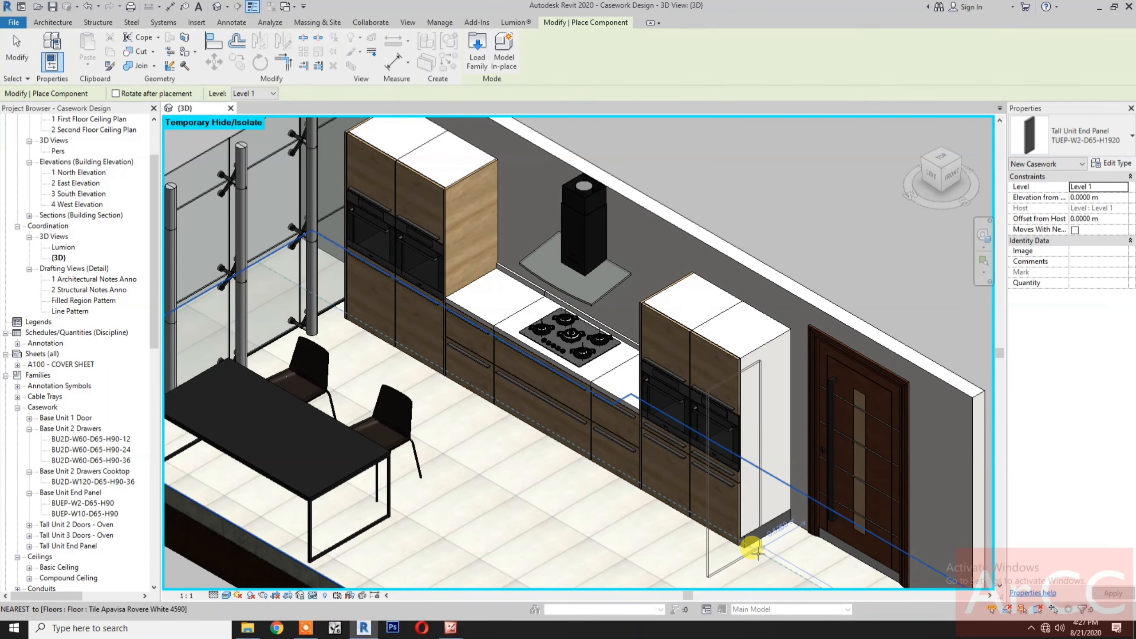
click(758, 553)
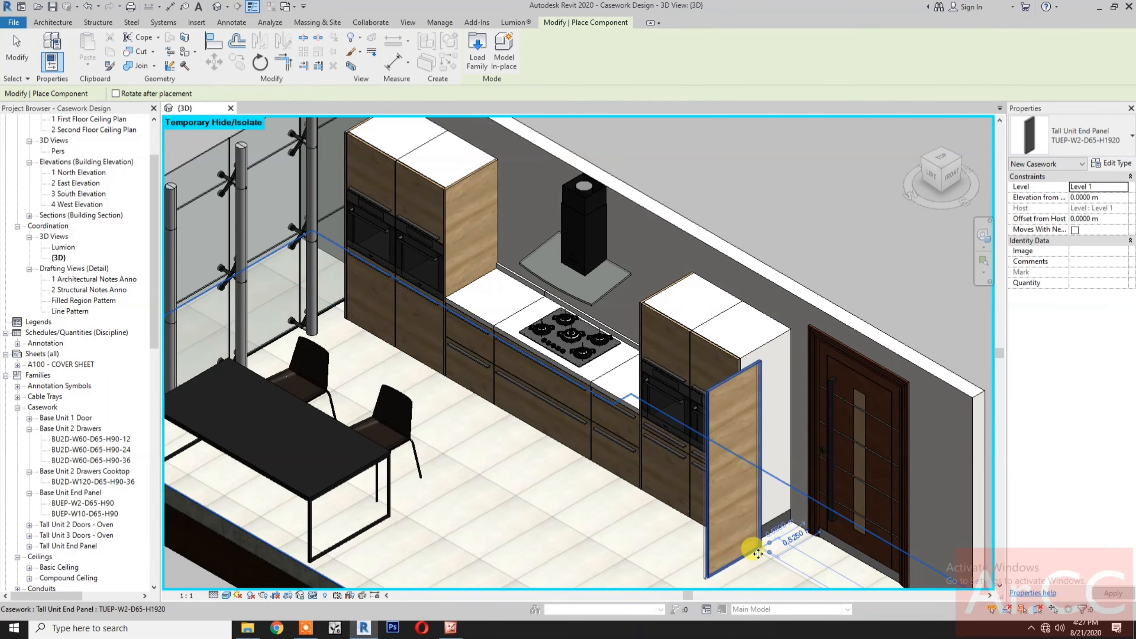
Step: Align the new tall end panel's back with the wall face and its inner face with the exposed side of the copied tall oven unit
click(215, 45)
scroll(784, 316, up, 4)
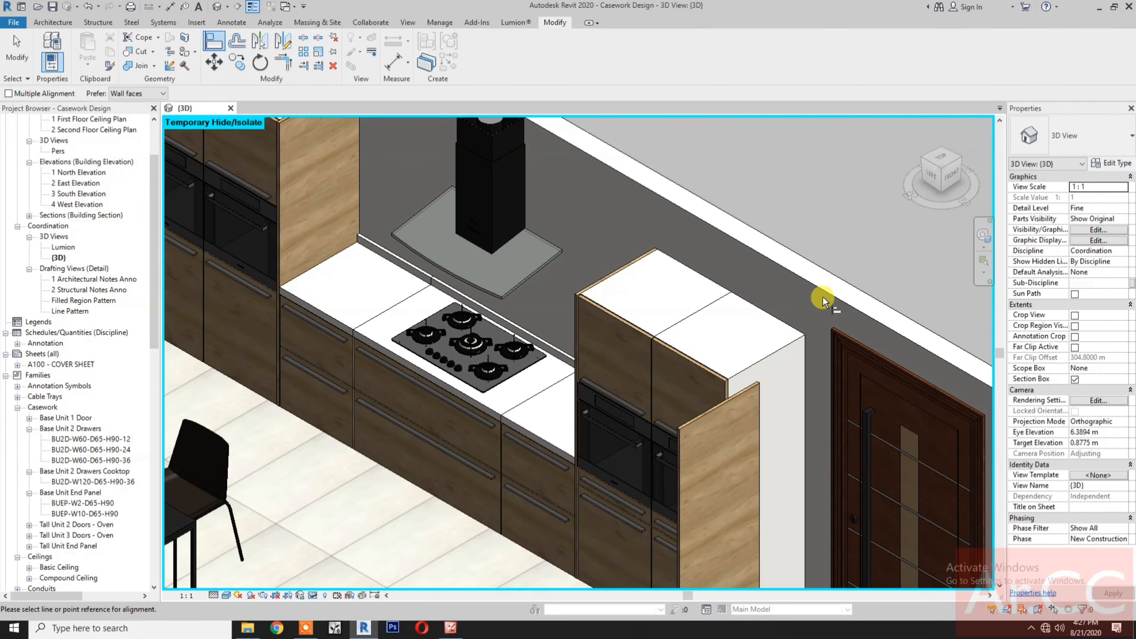
click(826, 295)
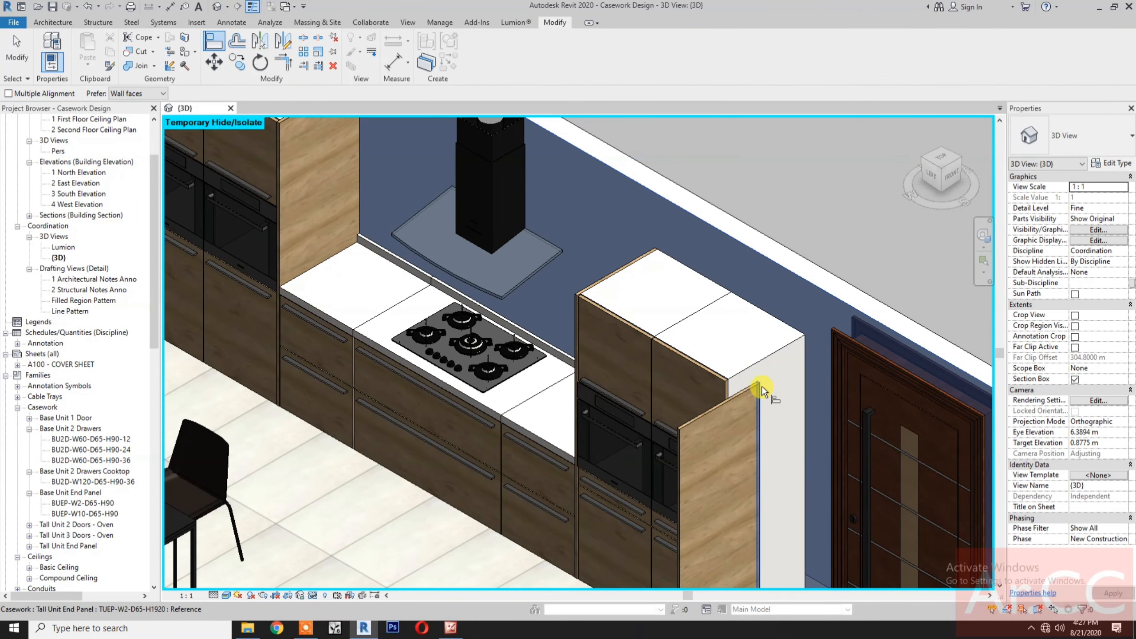
click(762, 389)
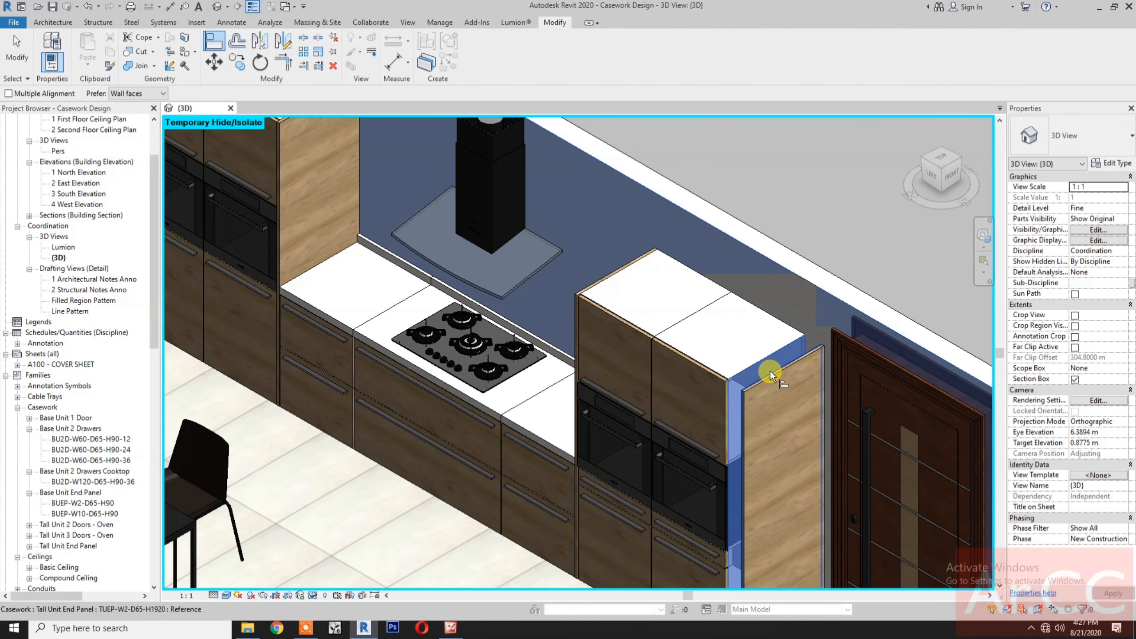
click(771, 371)
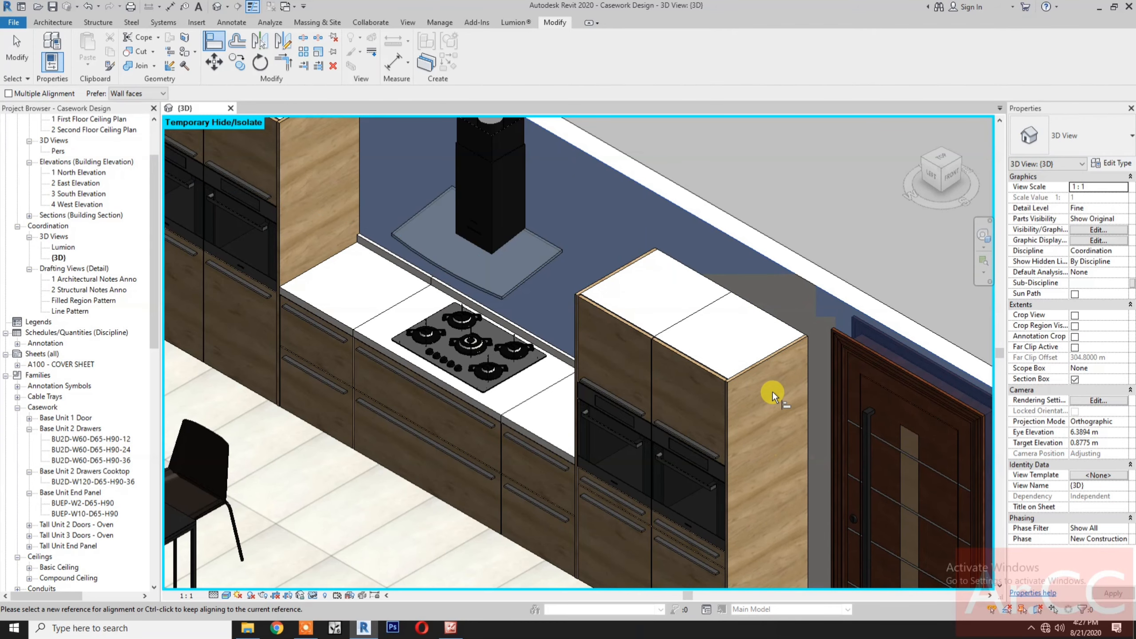
scroll(772, 391, down, 6)
key(Escape)
key(Escape)
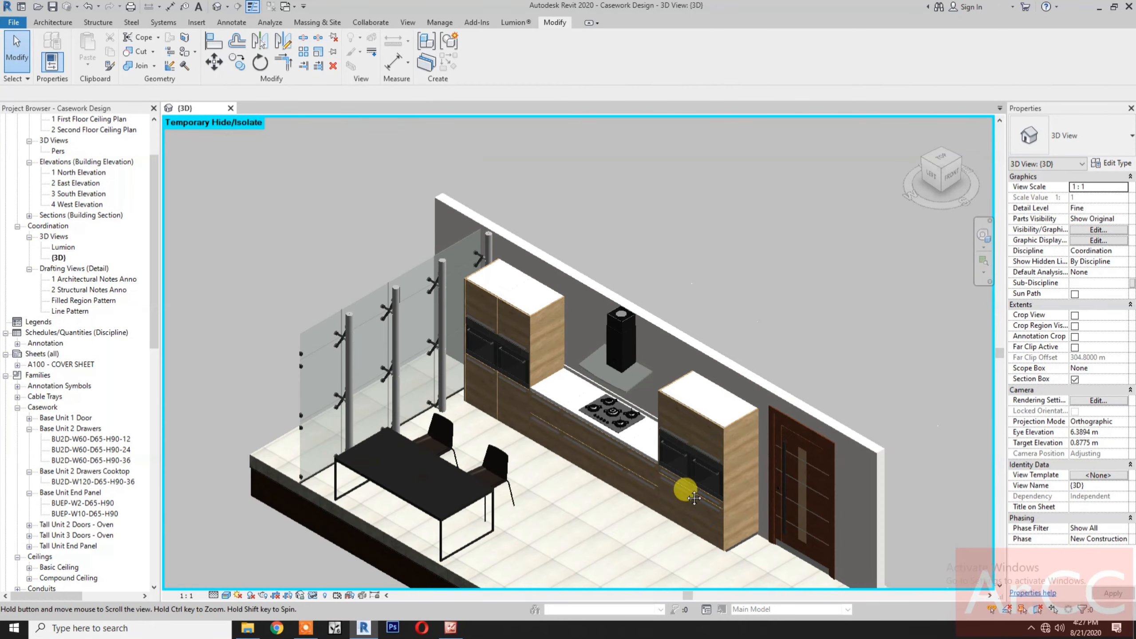
middle_drag(694, 498, 702, 452)
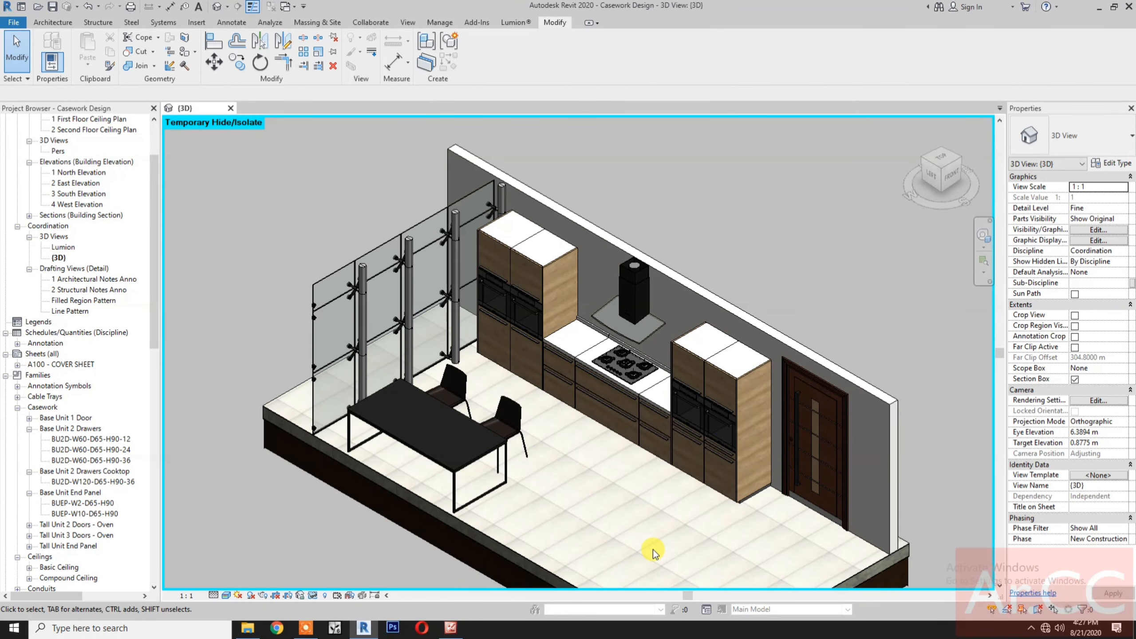